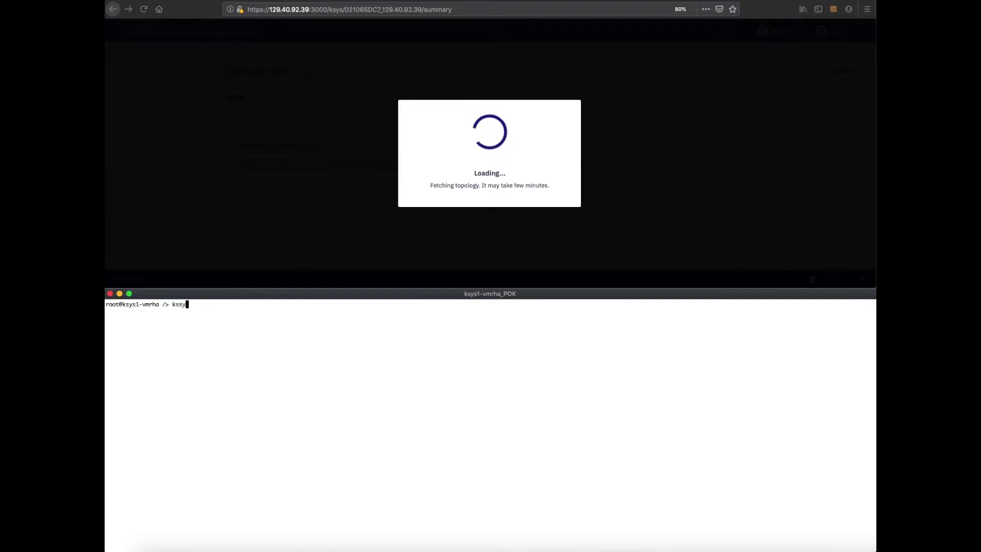
List the managed hosts in the terminal with ksysmgr q host and start another ksysmgr command line.
key("BackSpace")
key("BackSpace")
key("BackSpace")
key("BackSpace")
key("BackSpace")
type("ysmgr q host")
key("Return")
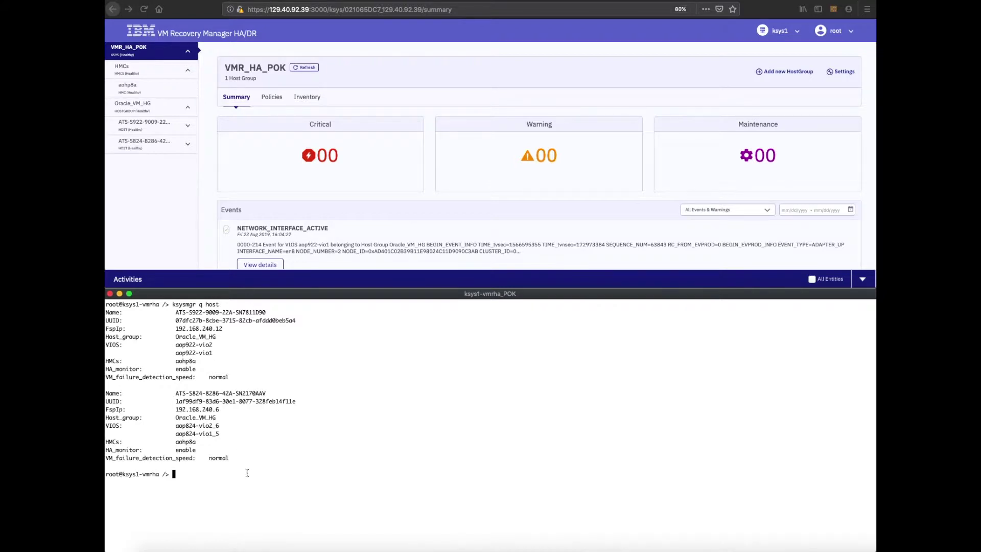
type("ksysmgr")
Expand host ATS-S824-8286-42A-SN2170AAV and examine the VMs VRM_oraDB2 and MH_PHA_node1, including the policies of VRM_oraDB2.
left_click(150, 147)
left_click(150, 148)
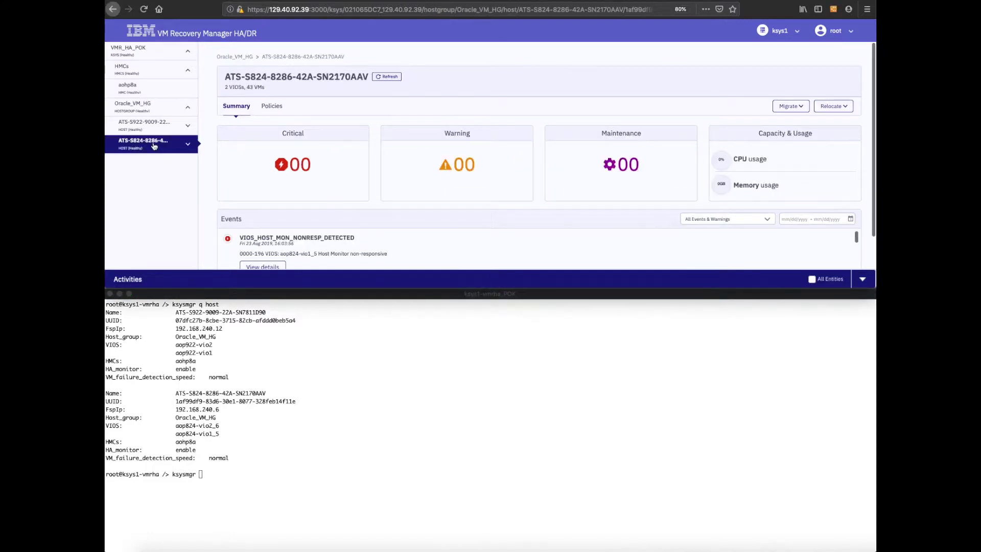
left_click(189, 147)
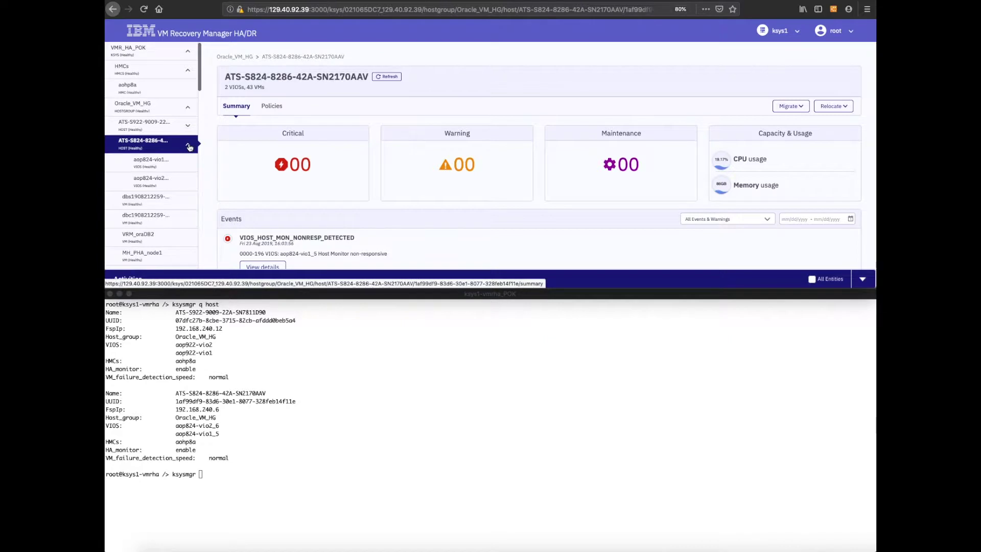
left_click(141, 236)
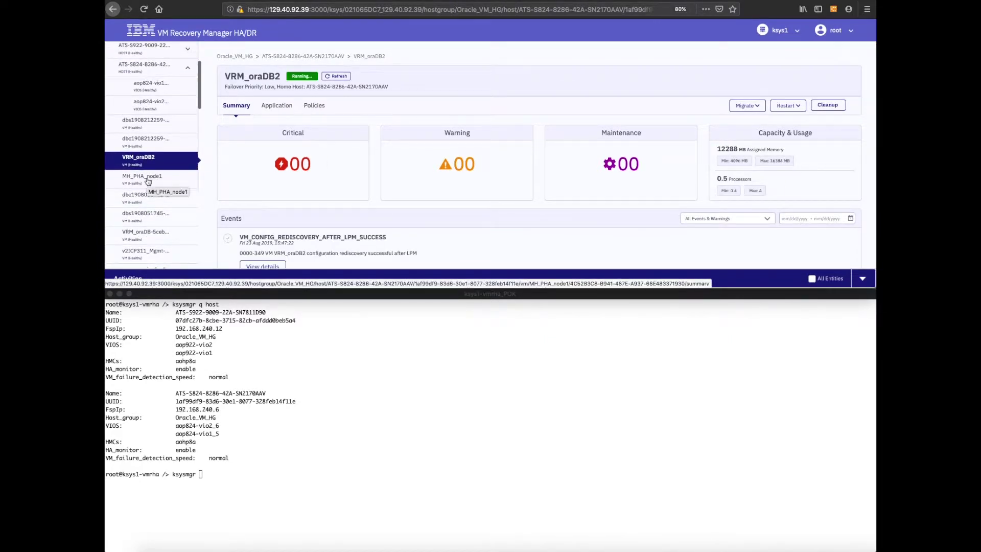
left_click(148, 180)
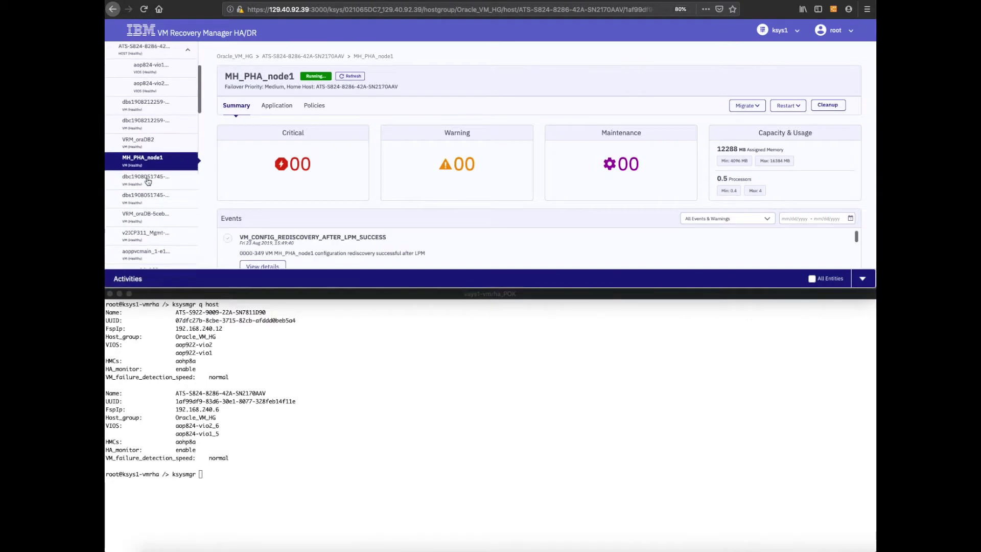
left_click(155, 145)
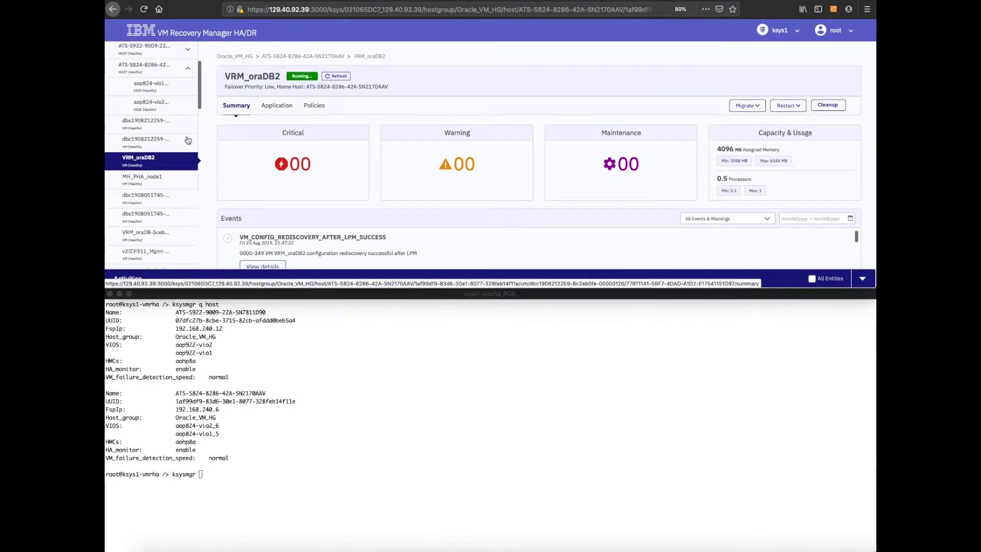
left_click(316, 105)
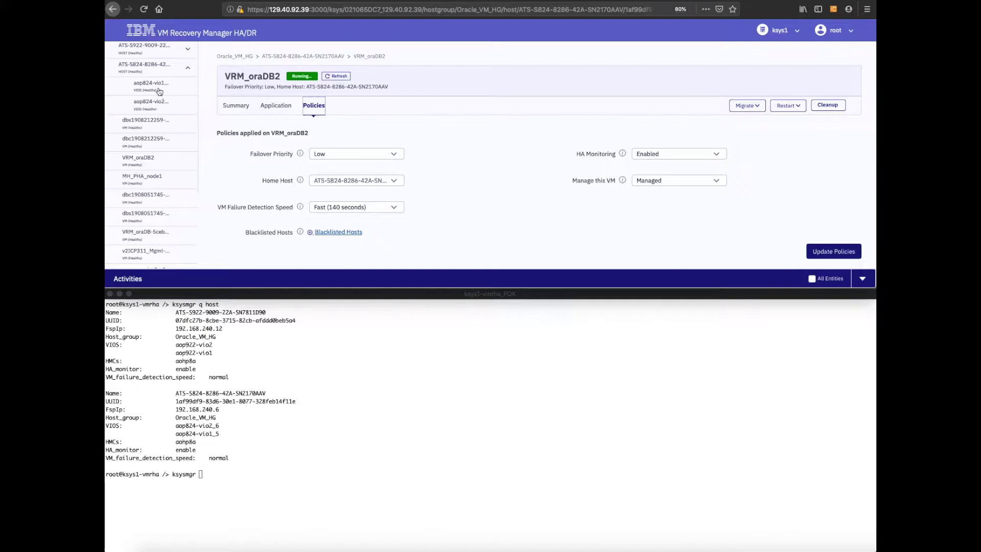
Return to the summary of host ATS-S824-8286-42A-SN2170AAV and show its migration options.
left_click(139, 72)
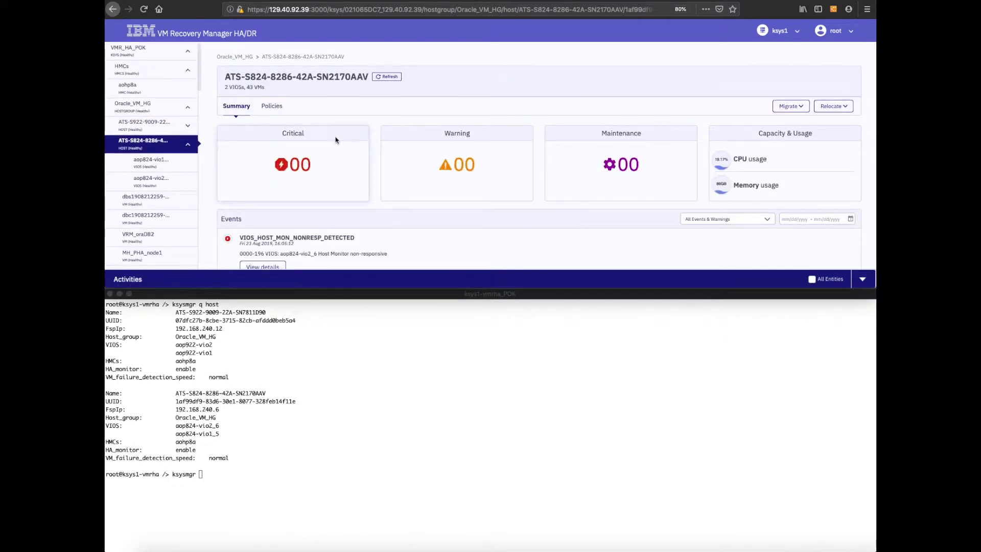
left_click(793, 106)
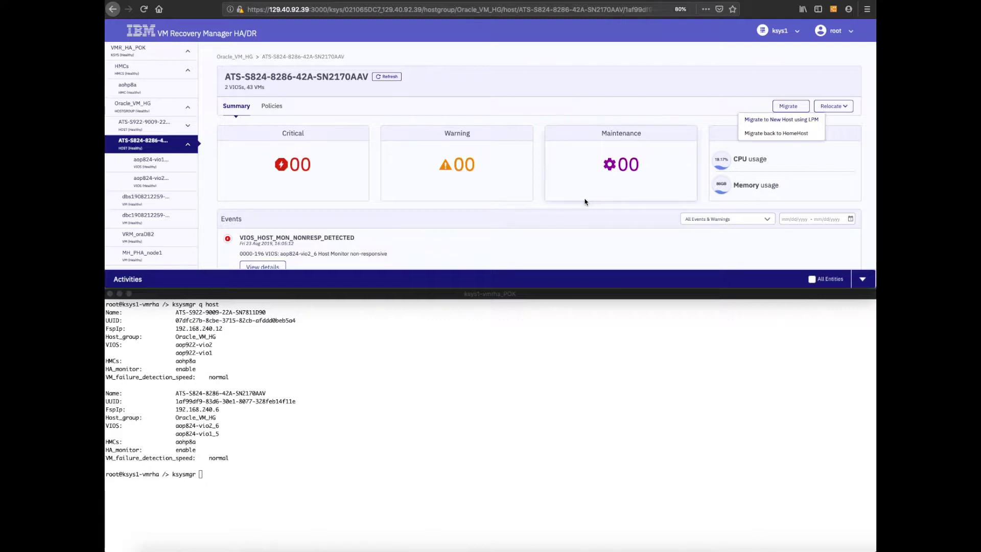
Run ksysmgr report system relocation_plan host=ATS-S824-8286-42A-SN2170AAV in the terminal, copying the host name from the host listing.
left_click(271, 470)
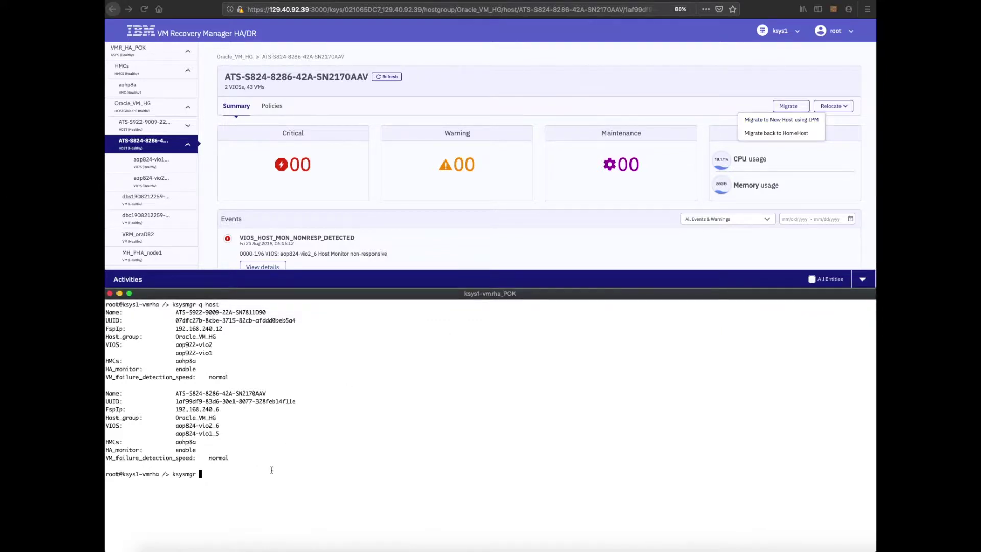
type("report system relocation_plan host")
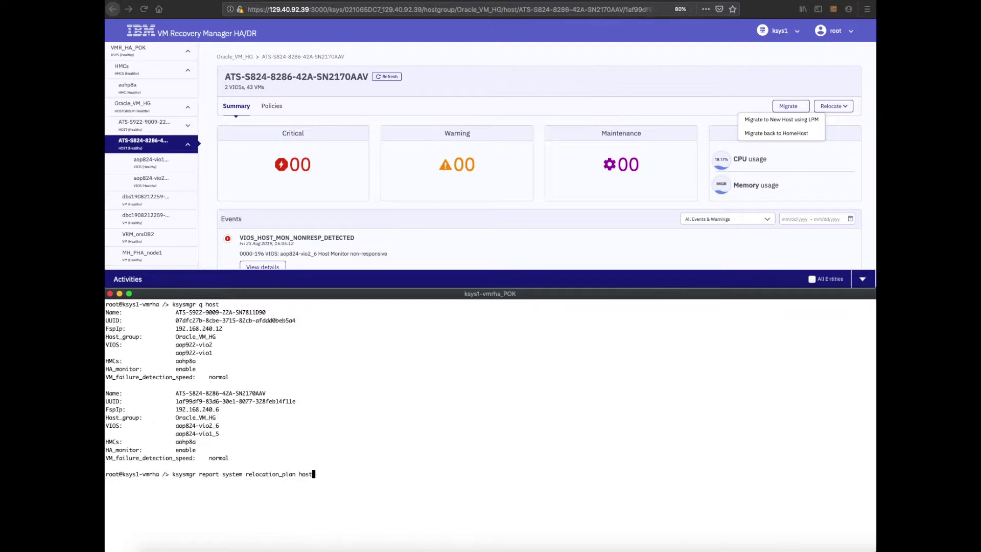
type("=")
left_click_drag(176, 392, 265, 390)
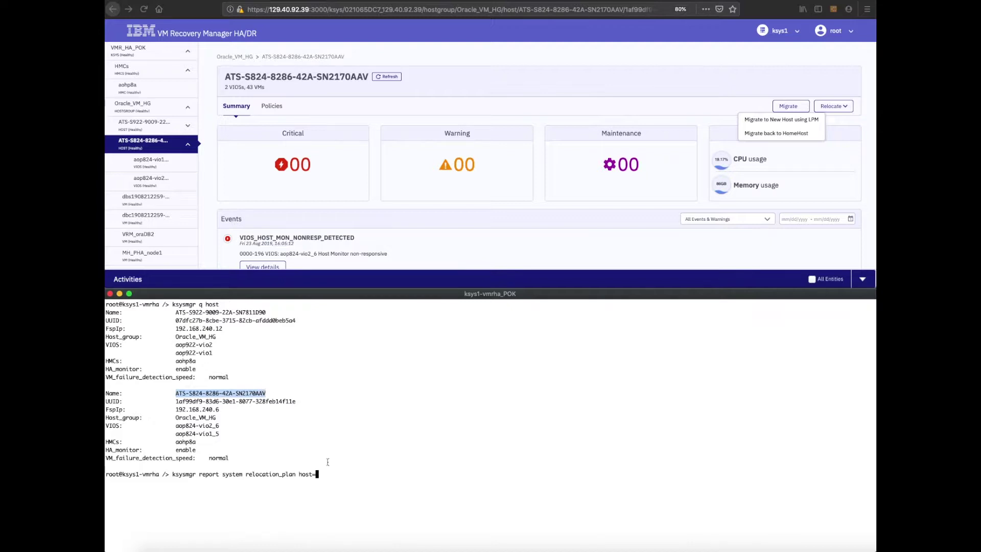
left_click(329, 477)
right_click(329, 477)
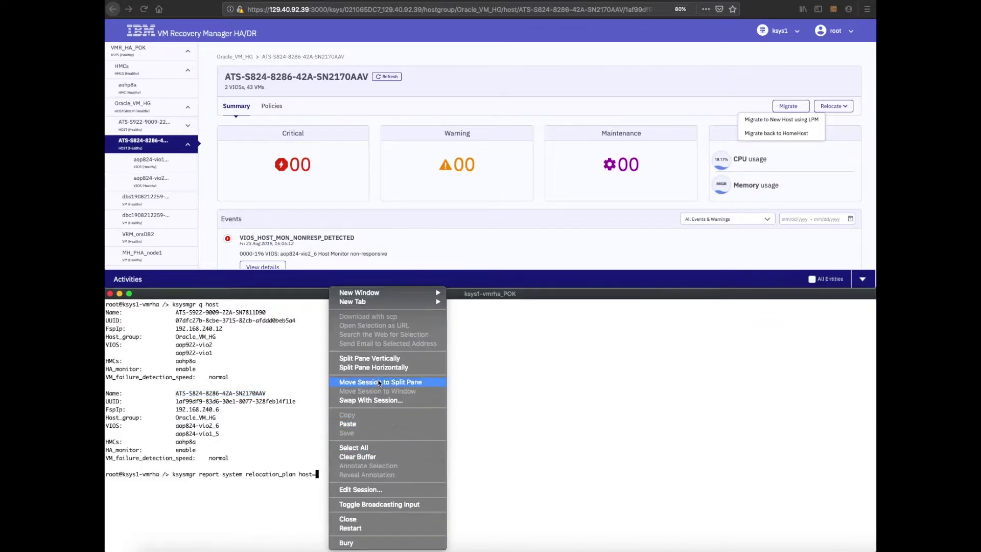
left_click(373, 425)
key("Return")
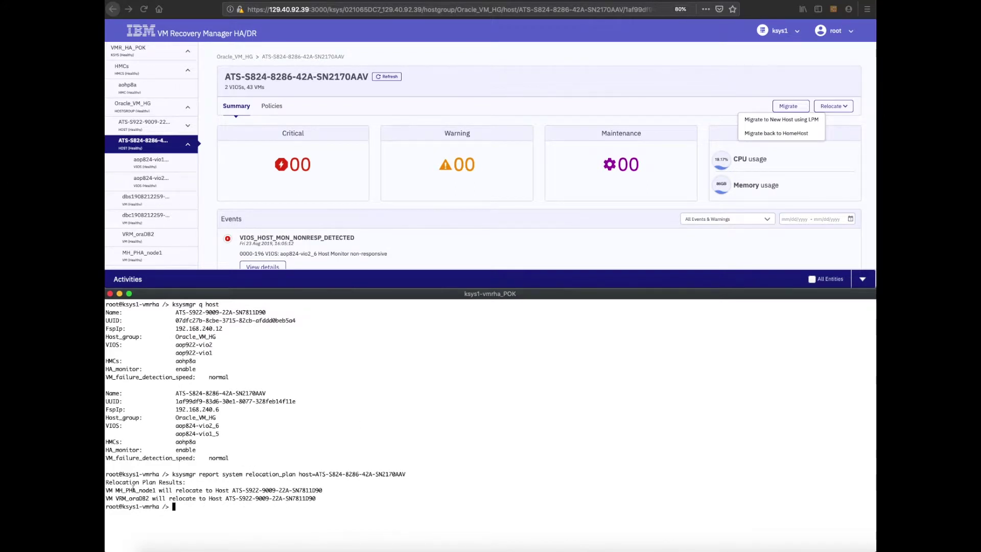
Examine the relocation plan results for each VM name and its destination host.
left_click_drag(115, 490, 153, 491)
left_click_drag(246, 490, 254, 490)
left_click_drag(116, 498, 153, 499)
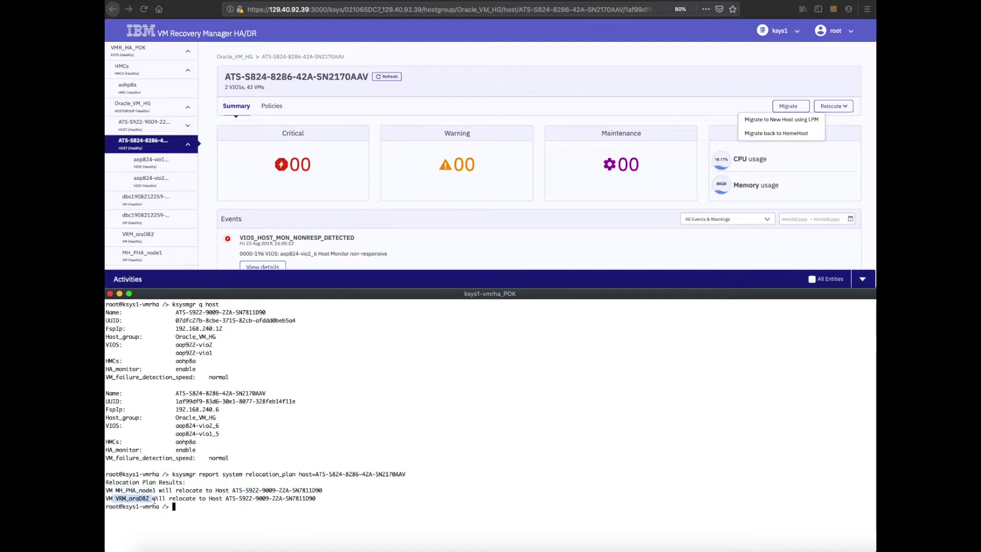
left_click_drag(227, 498, 254, 498)
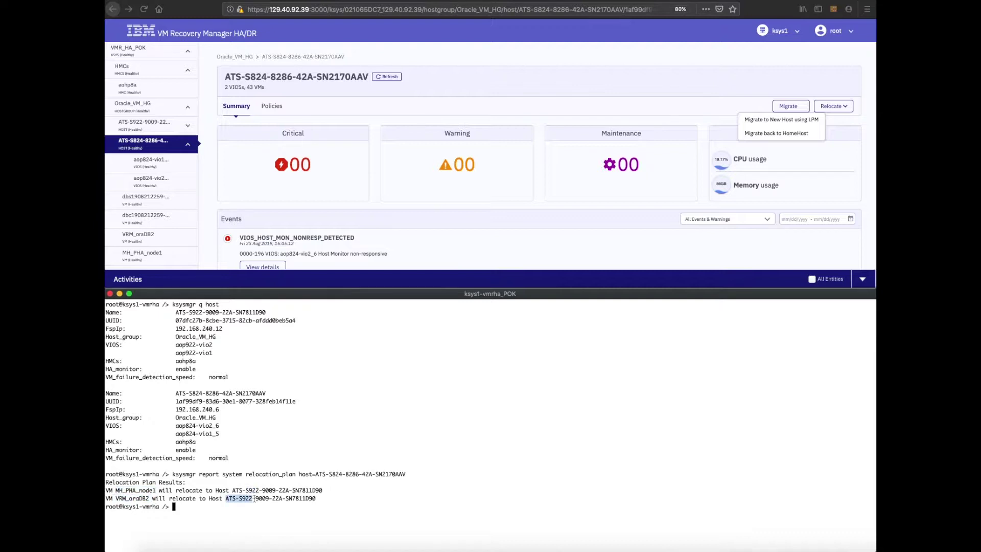
left_click(288, 509)
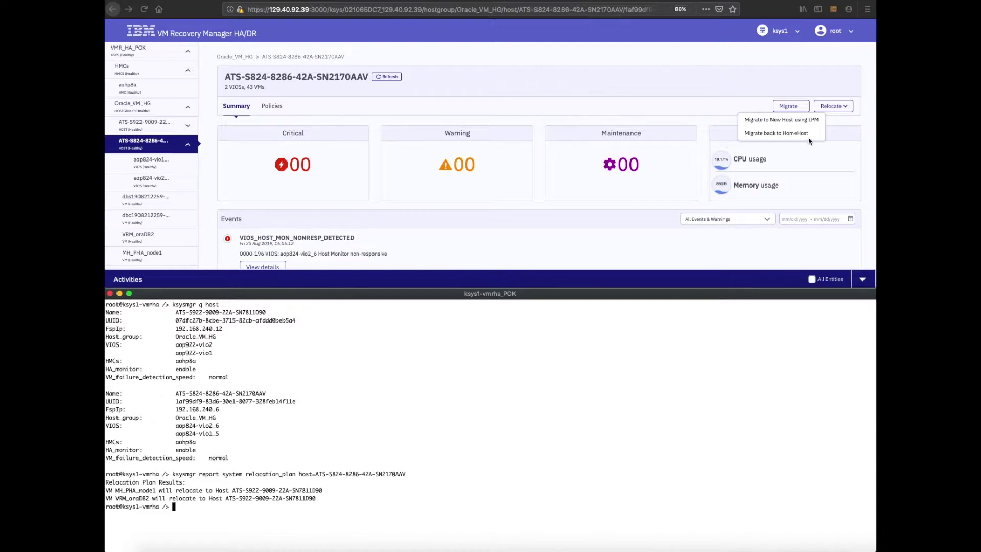
Migrate host ATS-S824-8286-42A-SN2170AAV with LPM to the new host ATS-S922-9009-22A-SN7811D90.
left_click(800, 121)
left_click(781, 120)
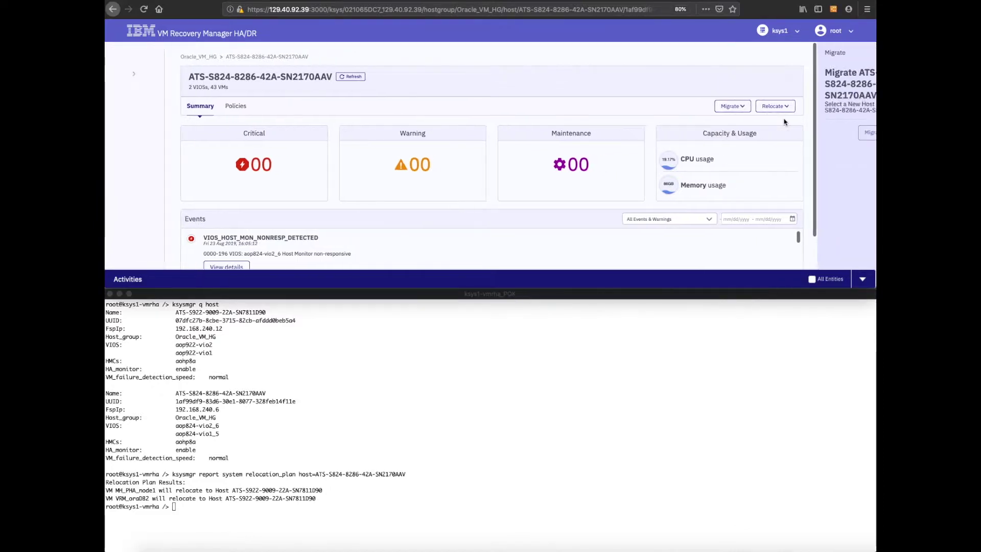
left_click(755, 137)
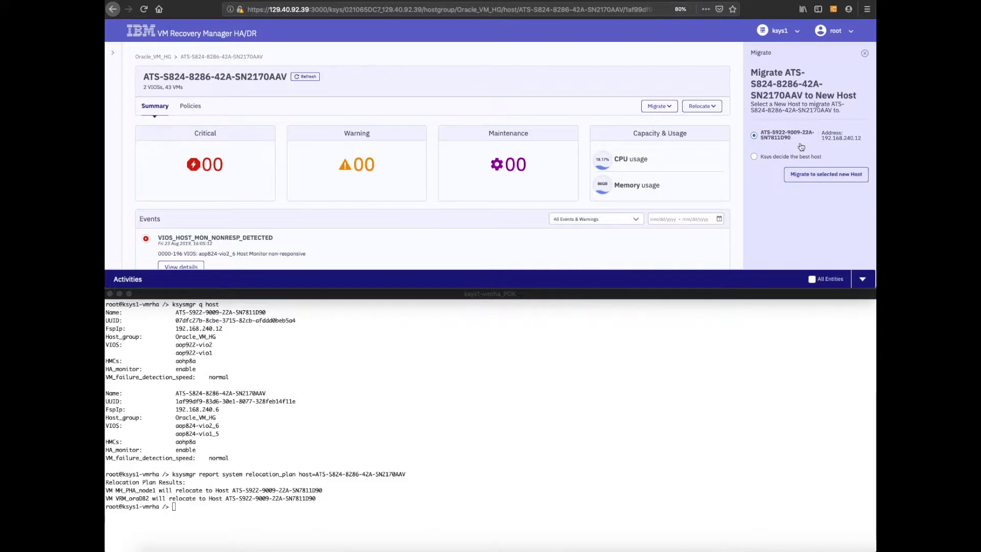
left_click(827, 175)
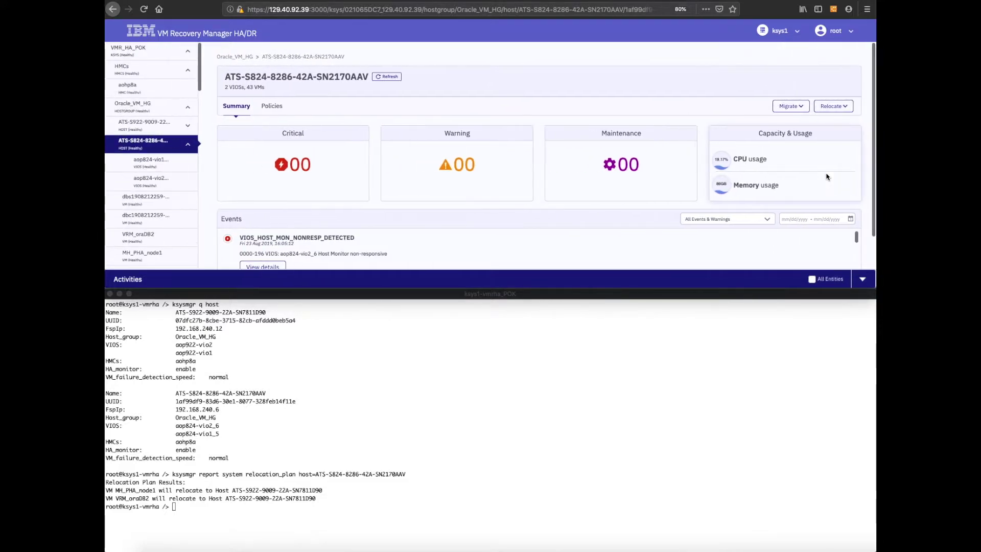
Minimize the terminal to reach the Hardware Management Console and find MH_PHA_node1 and its system among all partitions.
left_click(372, 397)
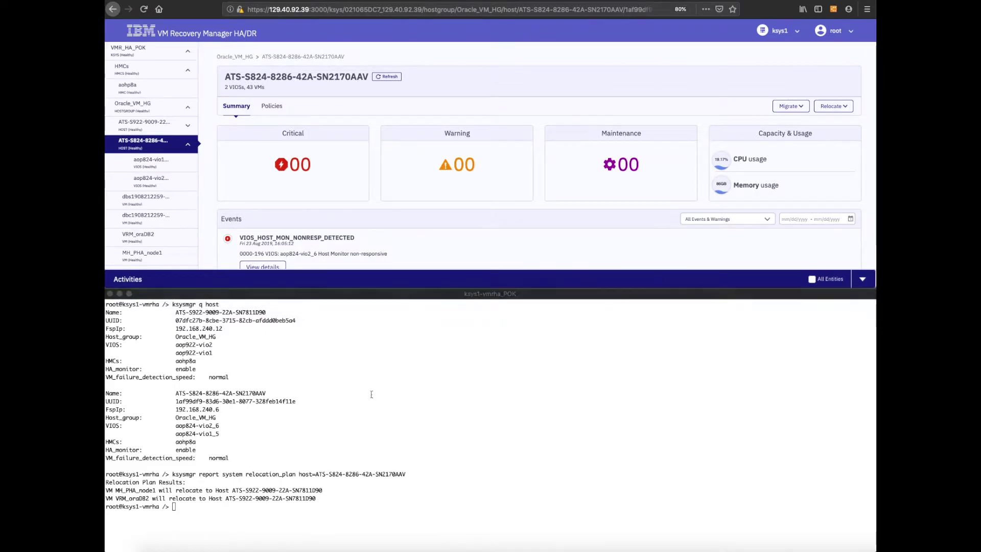
left_click(120, 294)
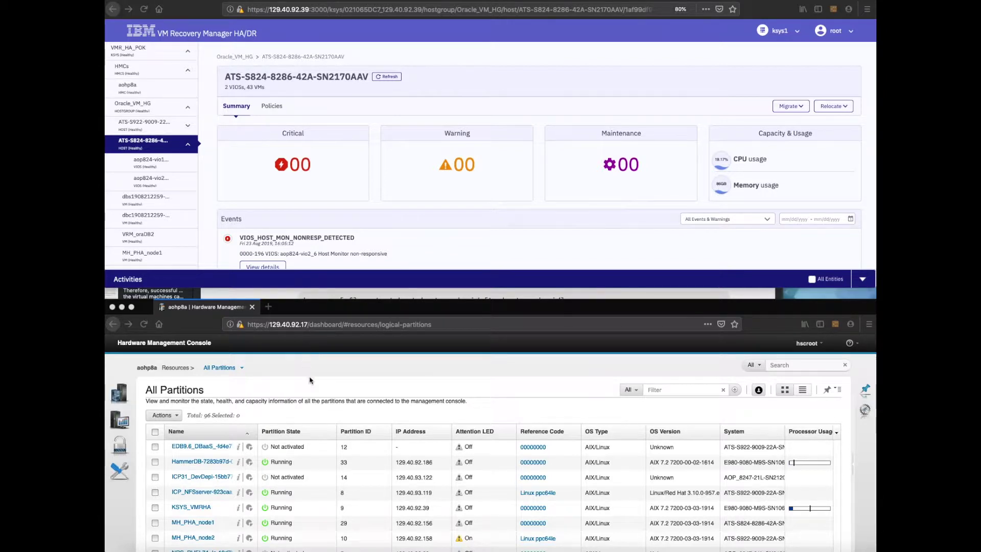
scroll(250, 491, "down", 2)
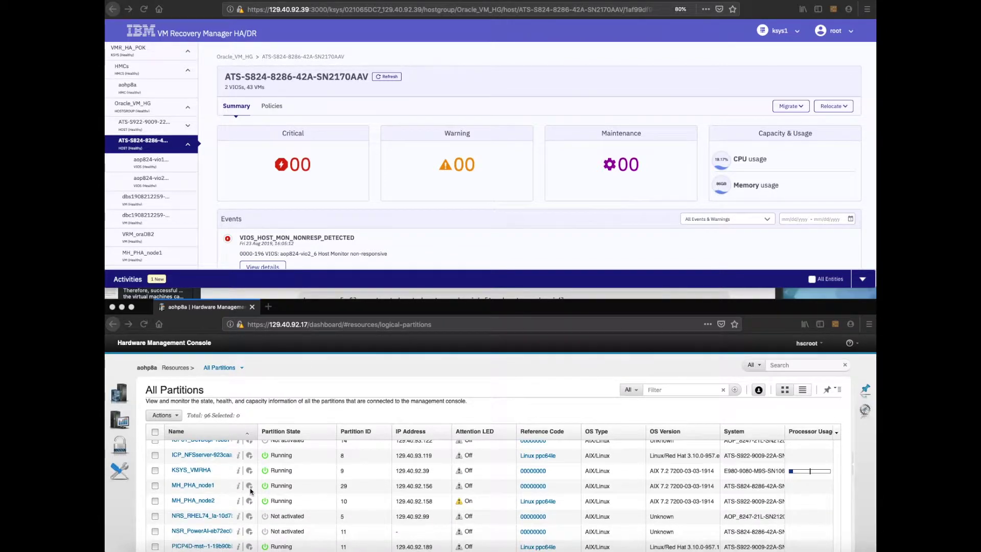
left_click(206, 490)
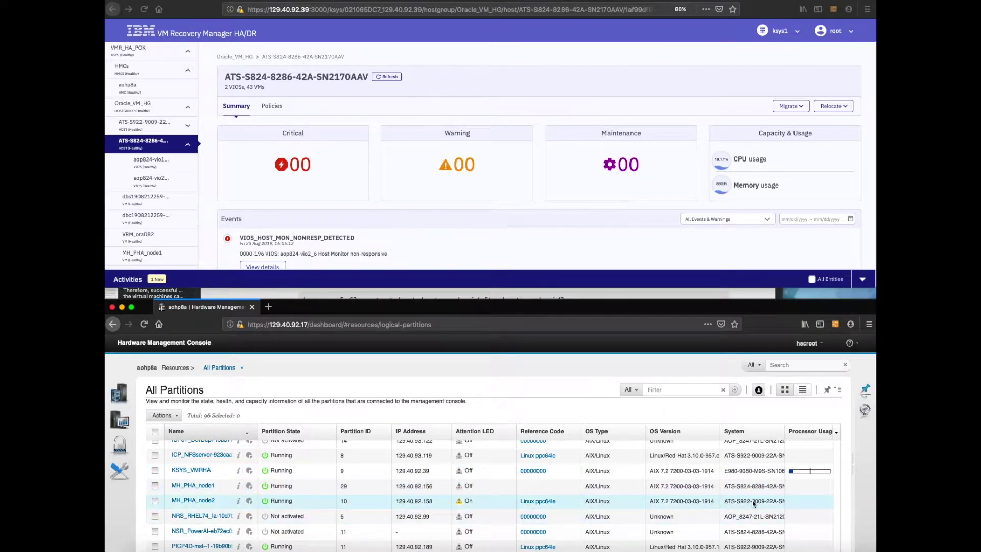
Filter the partitions list by VRM and by PHA to check the state and system of the migrating VMs.
left_click(667, 389)
type("VRM")
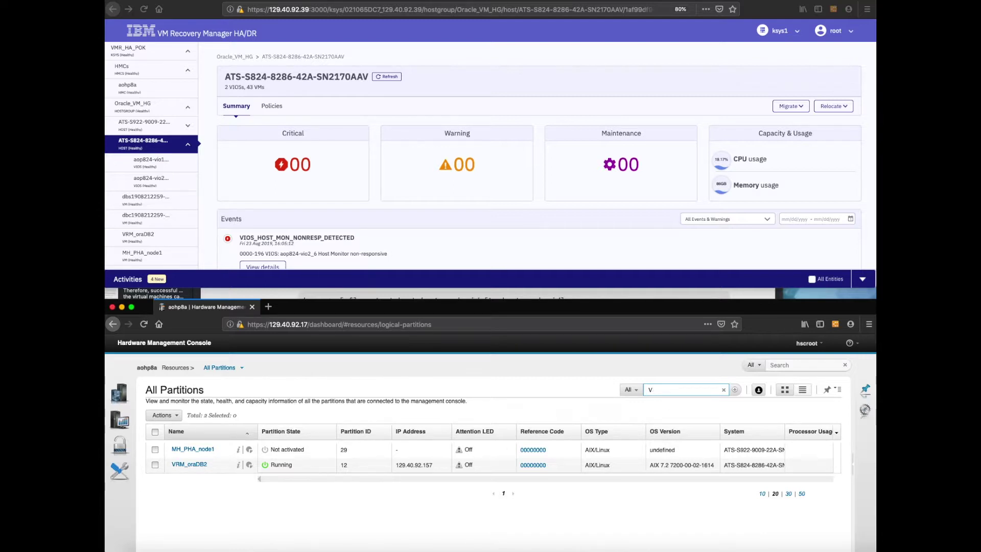
key("BackSpace")
type("PHA")
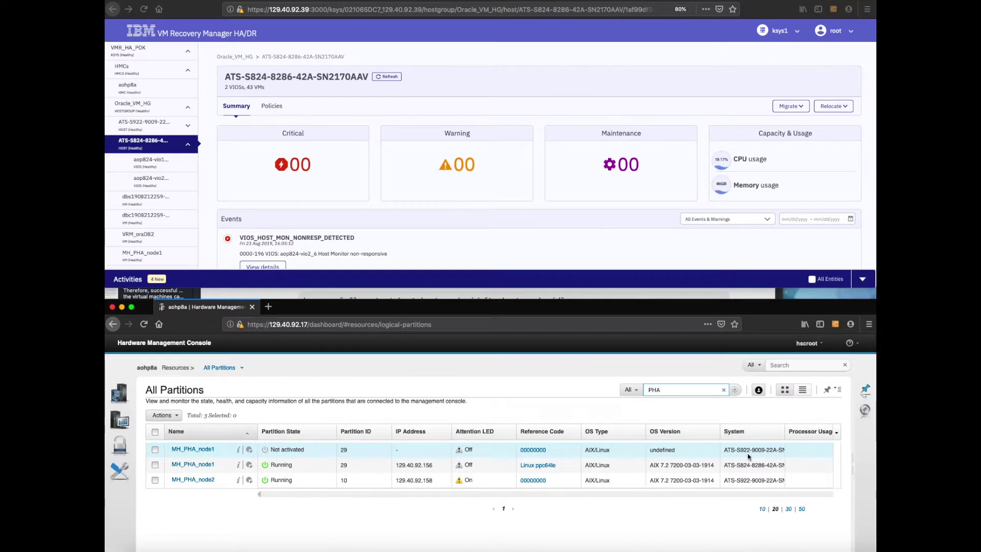
Expand the VM Recovery Manager Activities log to check the LPM progress, and make the browser window slightly taller.
left_click(708, 279)
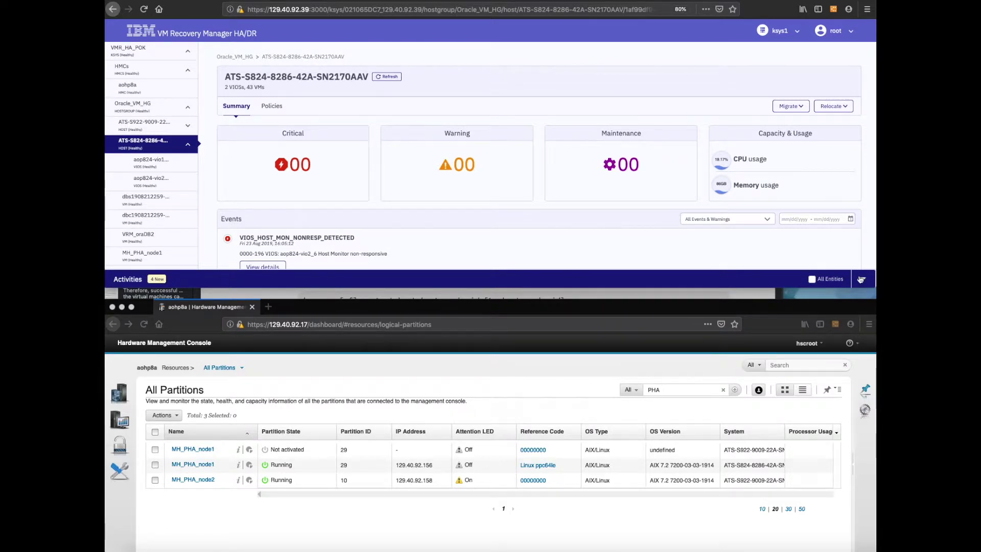
left_click(861, 278)
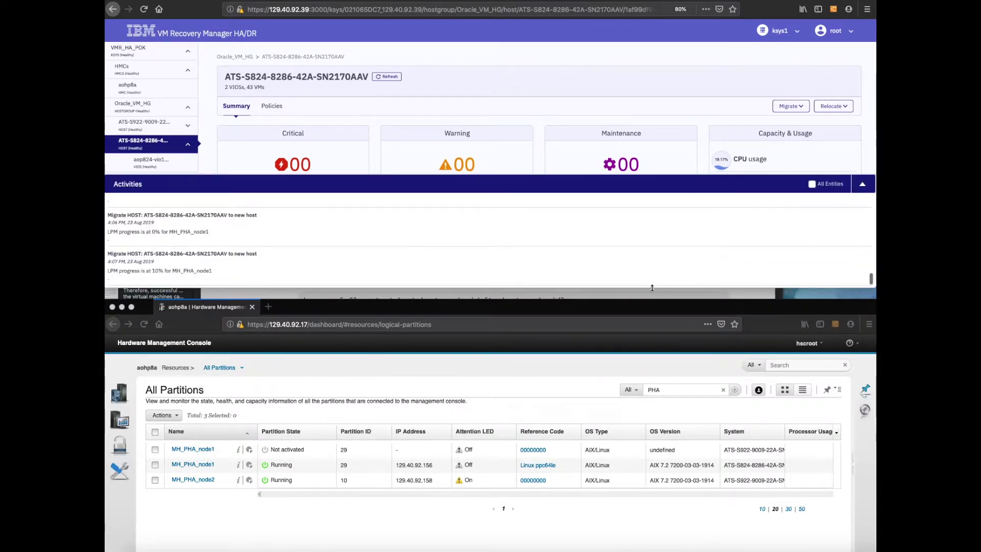
left_click_drag(651, 288, 651, 298)
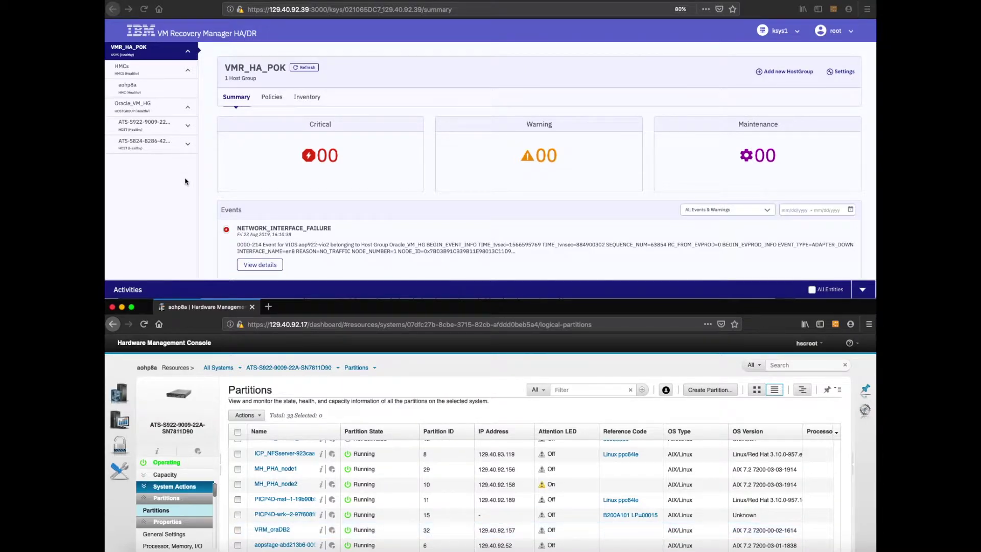
Expand host ATS-S922-9009-22A-SN7811D90 and migrate its VMs back to their home host.
left_click(189, 127)
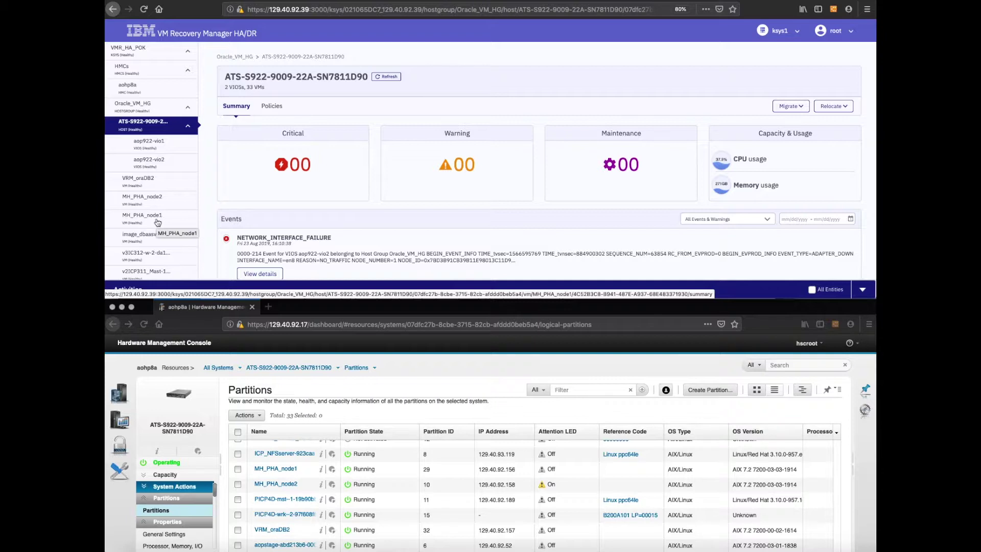
left_click(802, 109)
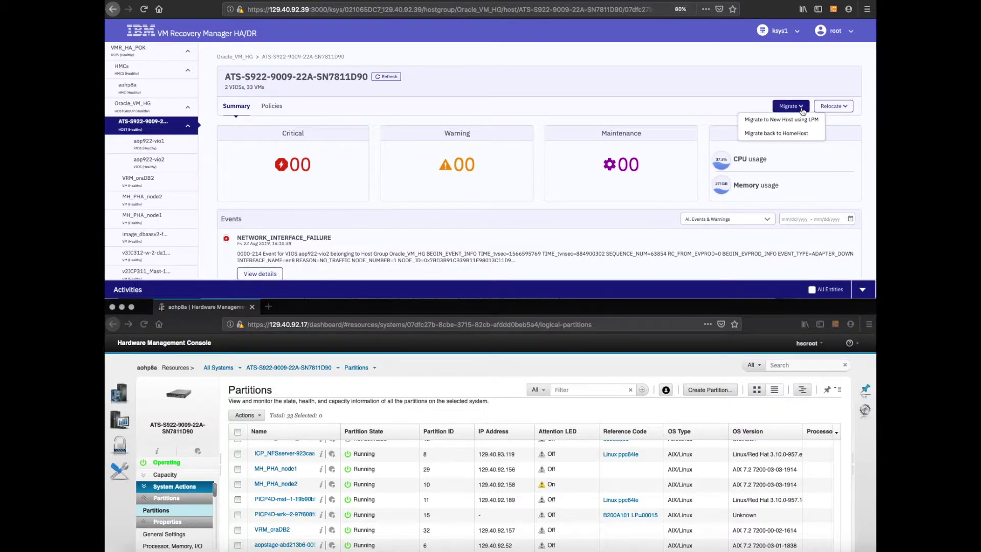
left_click(793, 135)
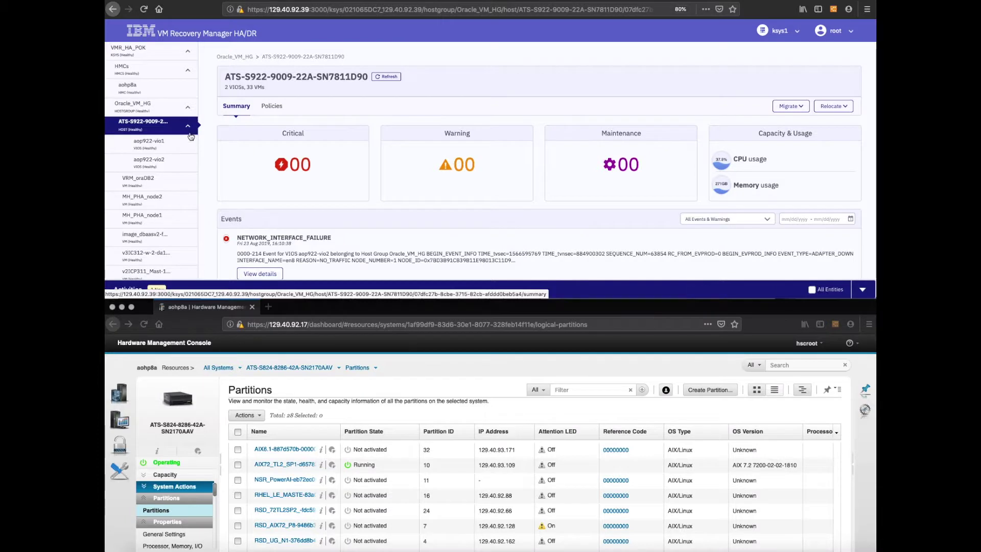
Open host ATS-S824-8286-42A-SN2170AAV and start its migration back to the home host.
left_click(164, 146)
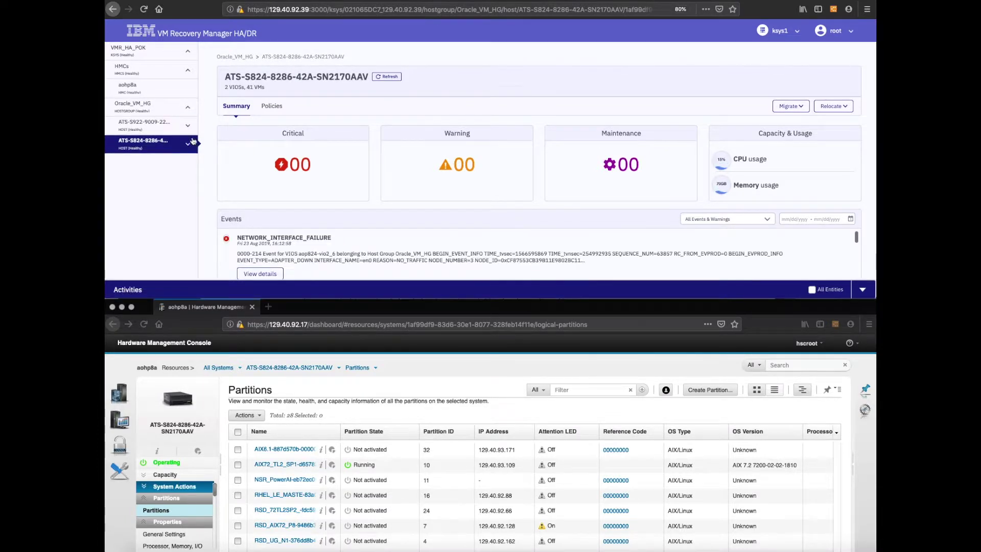
left_click(799, 109)
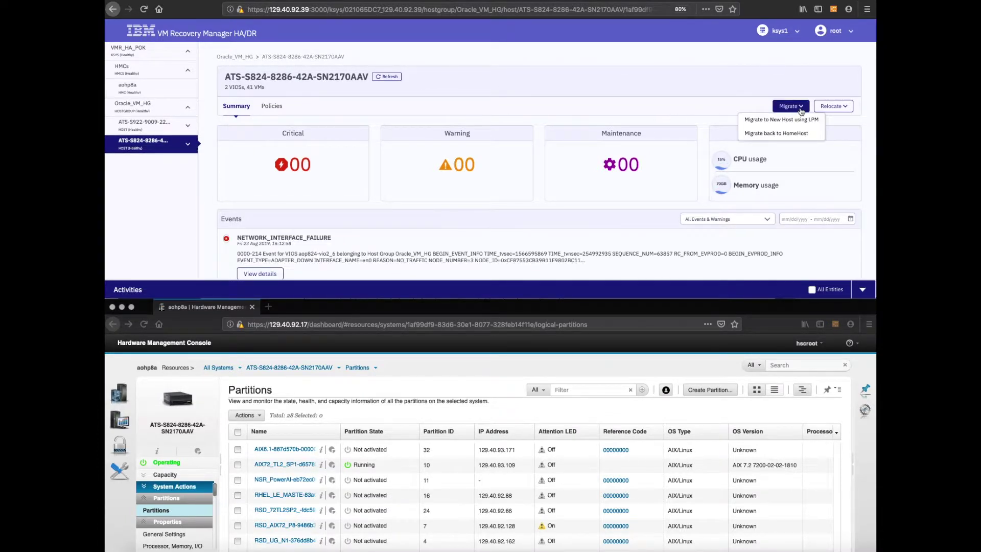
left_click(792, 132)
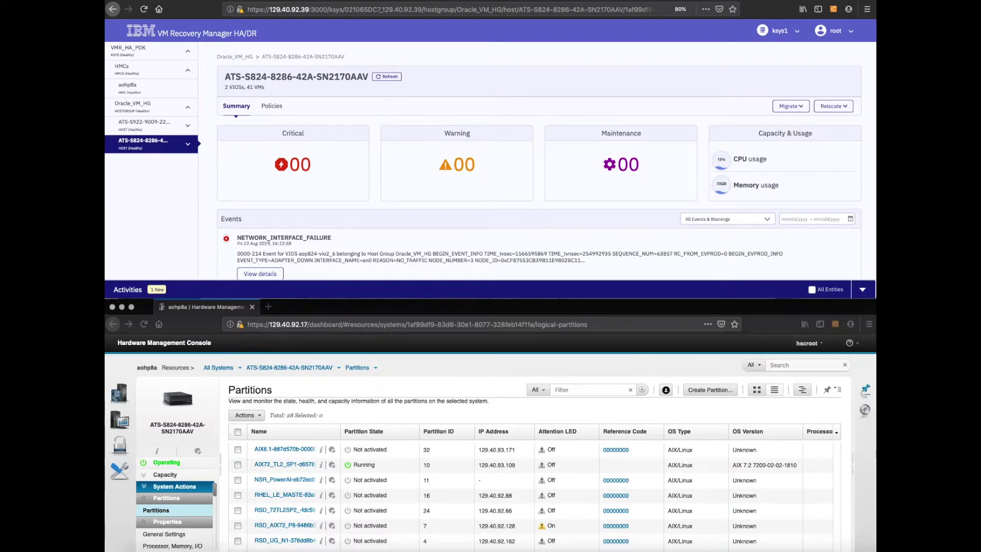
Expand the Activities log and filter the partitions list by VRM to follow the migration back home.
left_click(862, 289)
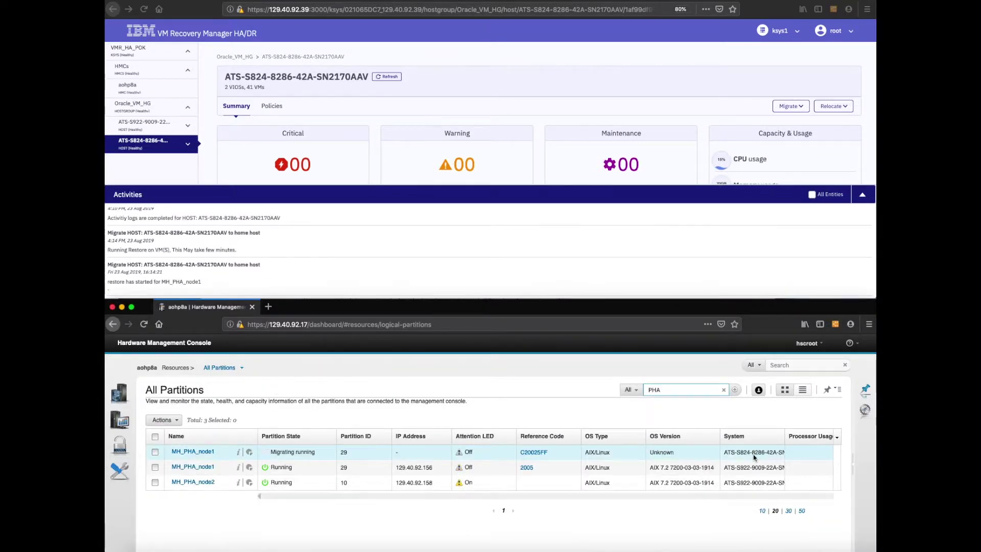
double_click(654, 390)
type("VRM")
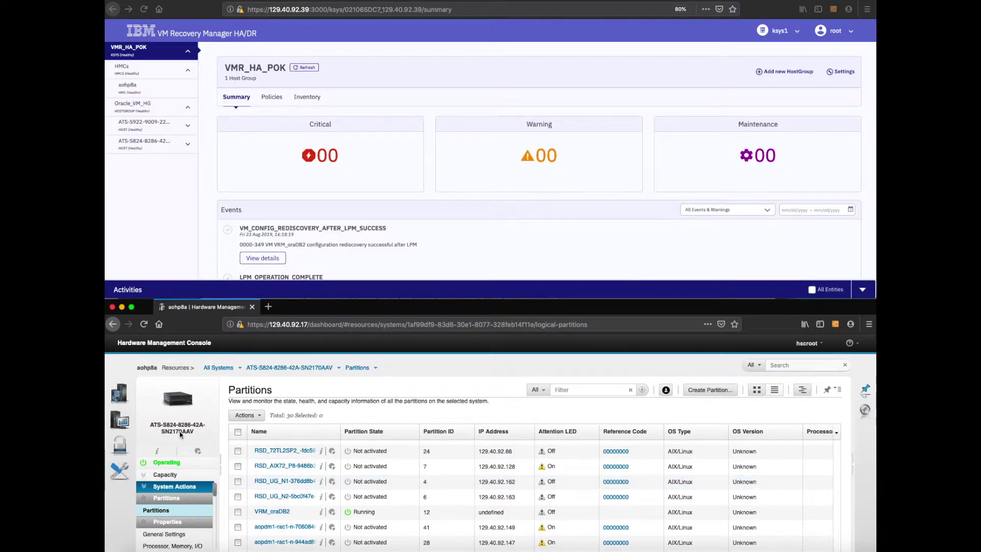
Expand host ATS-S824-8286-42A-SN2170AAV and check the summaries of its VMs VRM_oraDB2 and MH_PHA_node1.
left_click(187, 146)
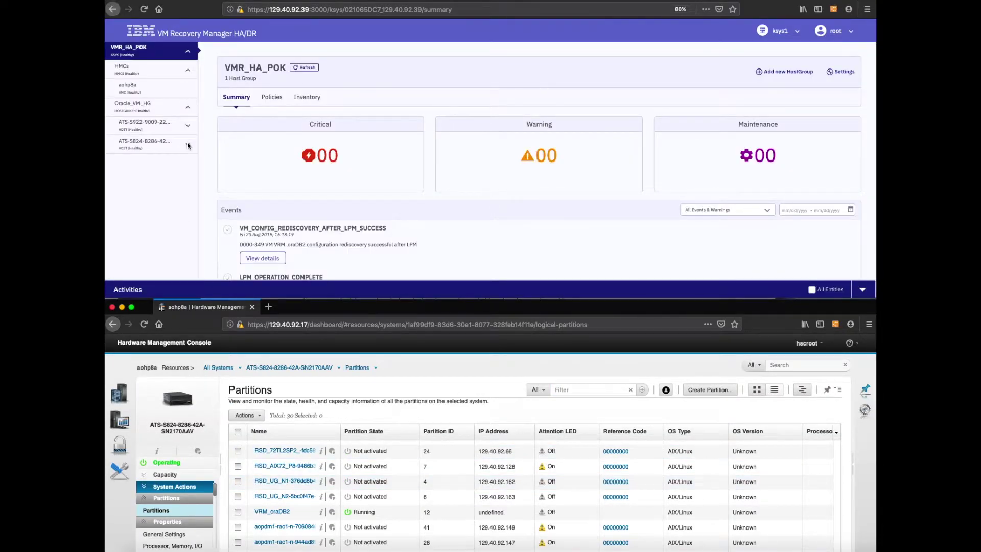
left_click(187, 145)
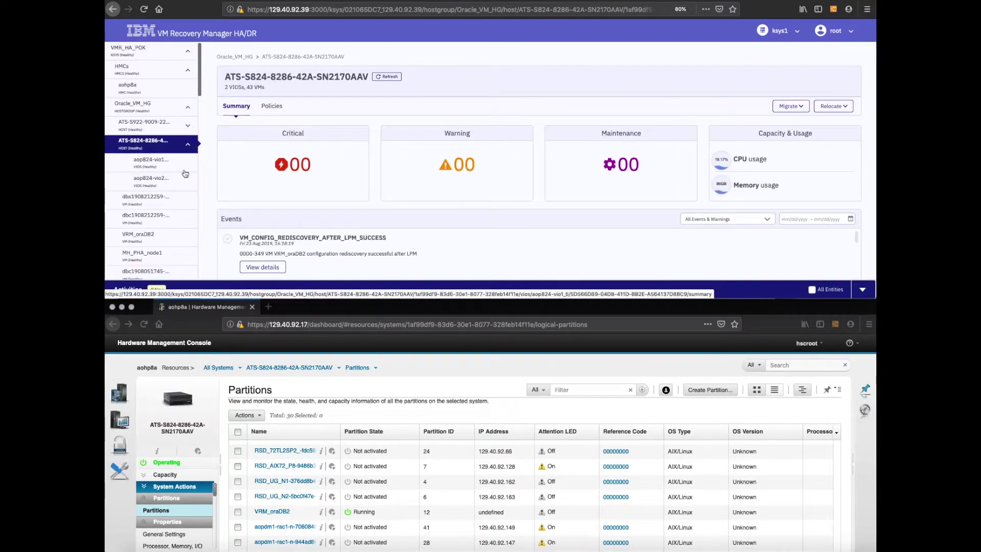
left_click(154, 240)
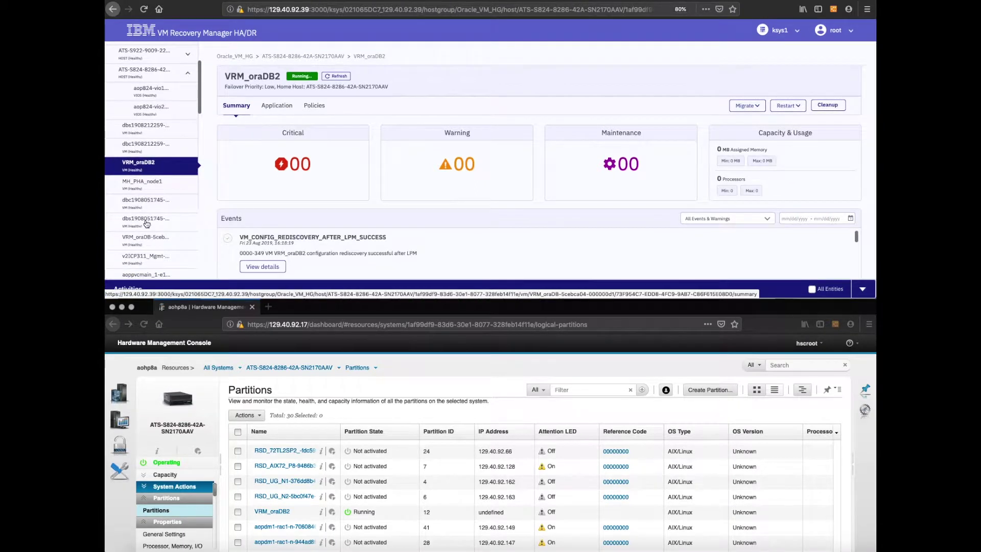
left_click(148, 185)
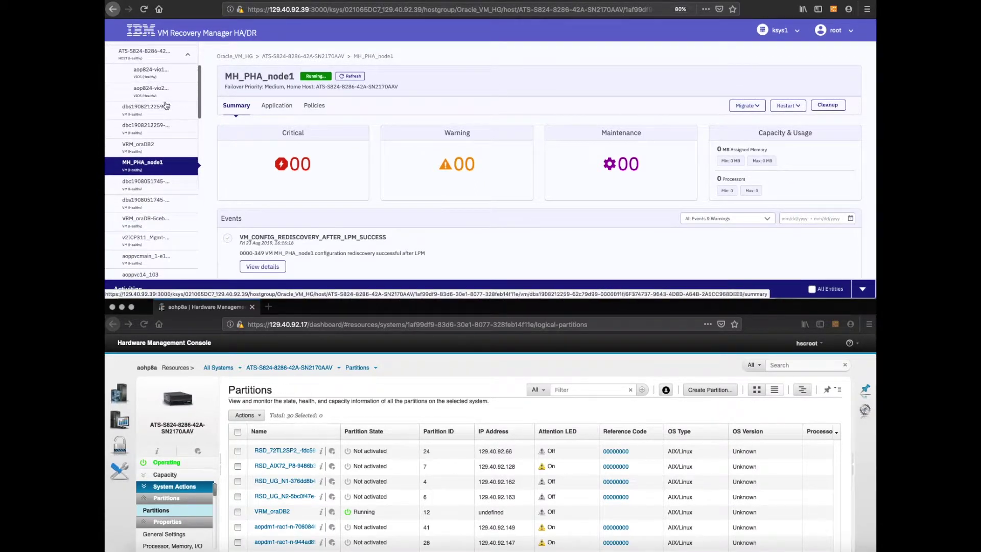
Expand host ATS-S922-9009-22A-SN7811D90 and check the summary of its VM MH_PHA_node2.
scroll(179, 117, "up", 3)
left_click(191, 128)
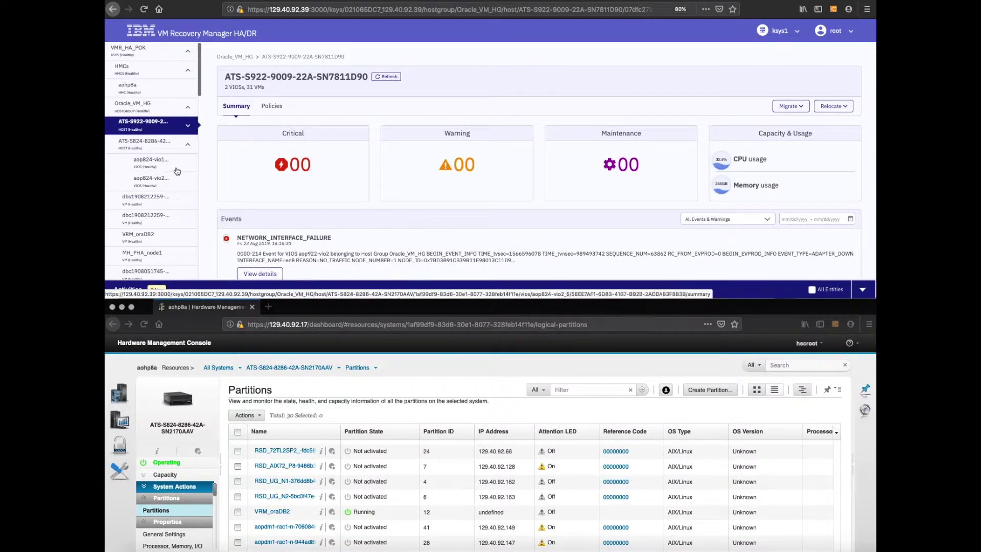
left_click(188, 114)
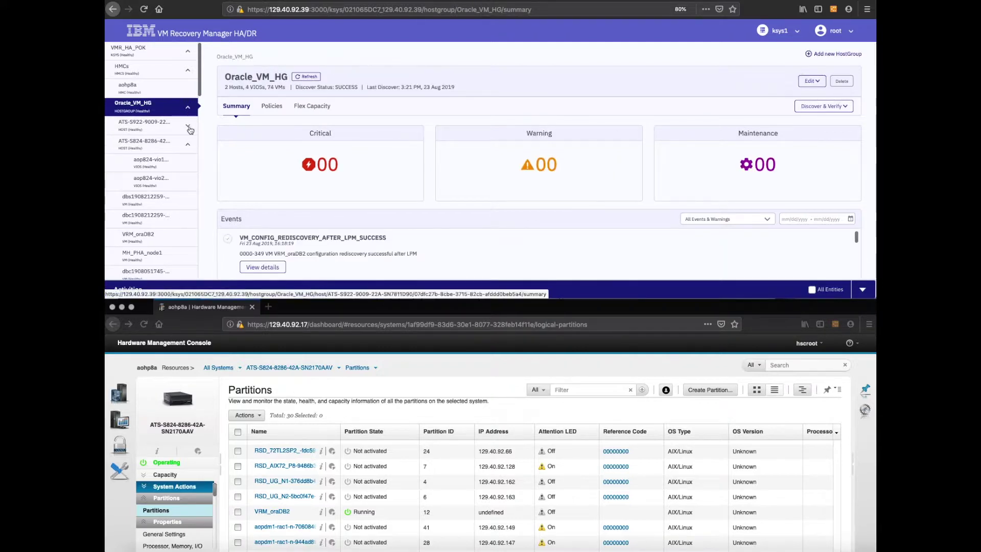
left_click(188, 125)
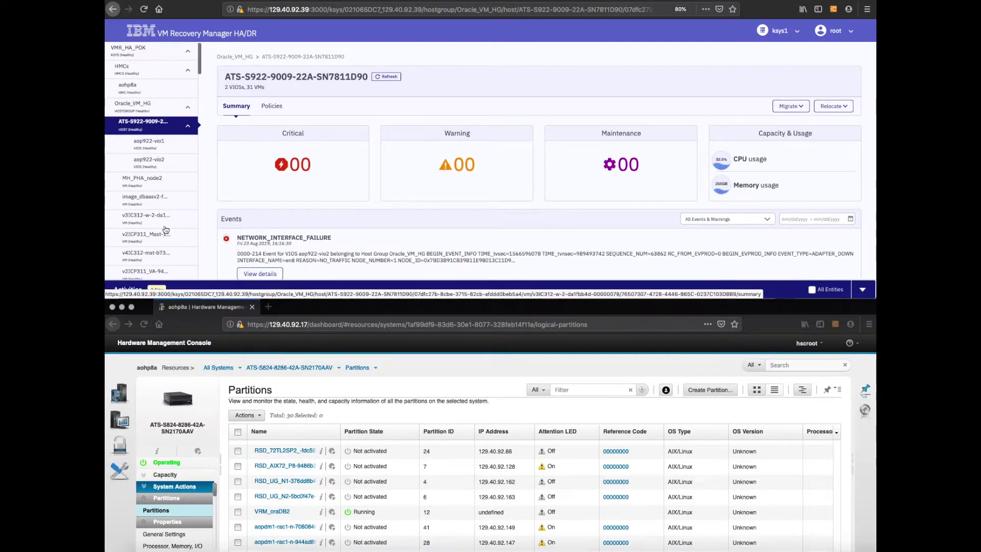
left_click(166, 186)
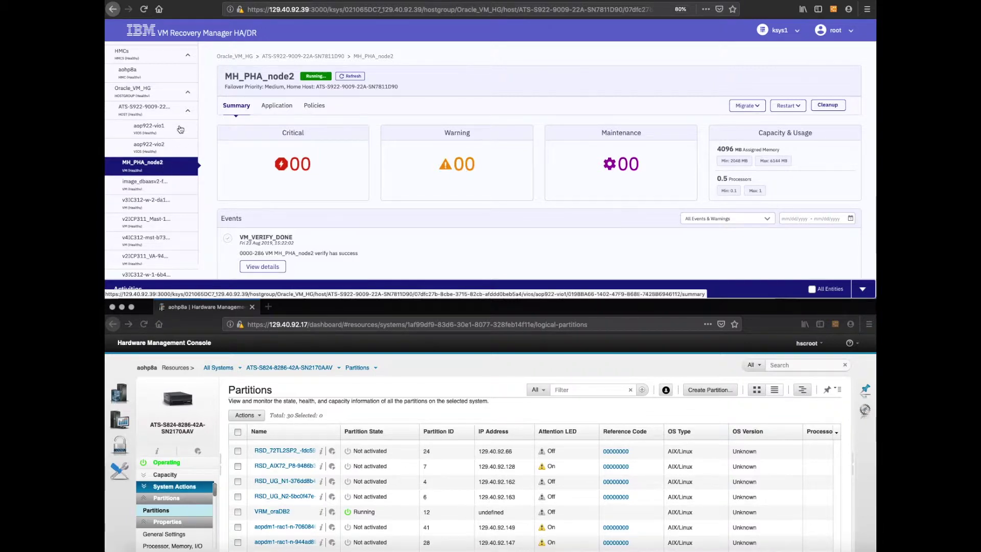
Collapse the VM lists of both hosts, finishing on the summary of ATS-S824-8286-42A-SN2170AAV.
left_click(190, 113)
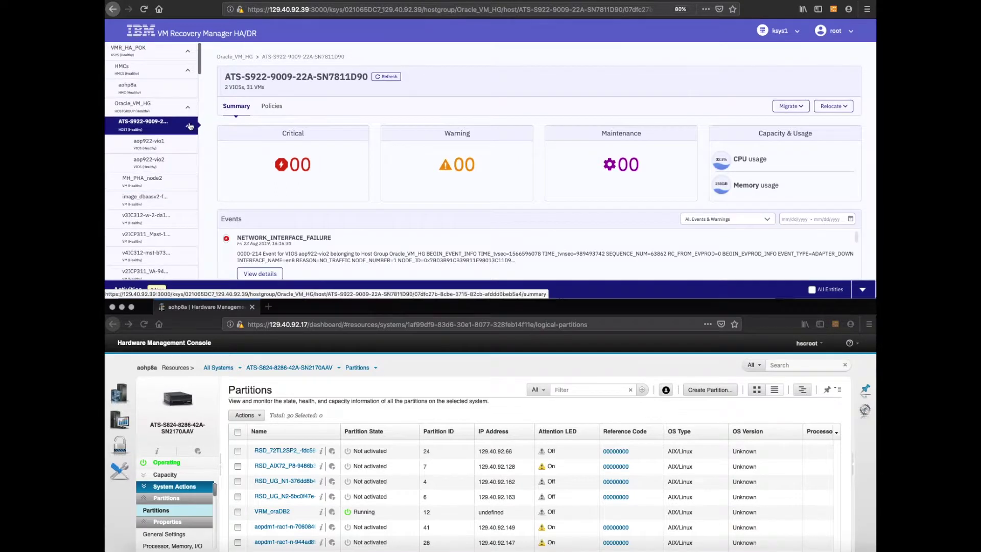
left_click(189, 129)
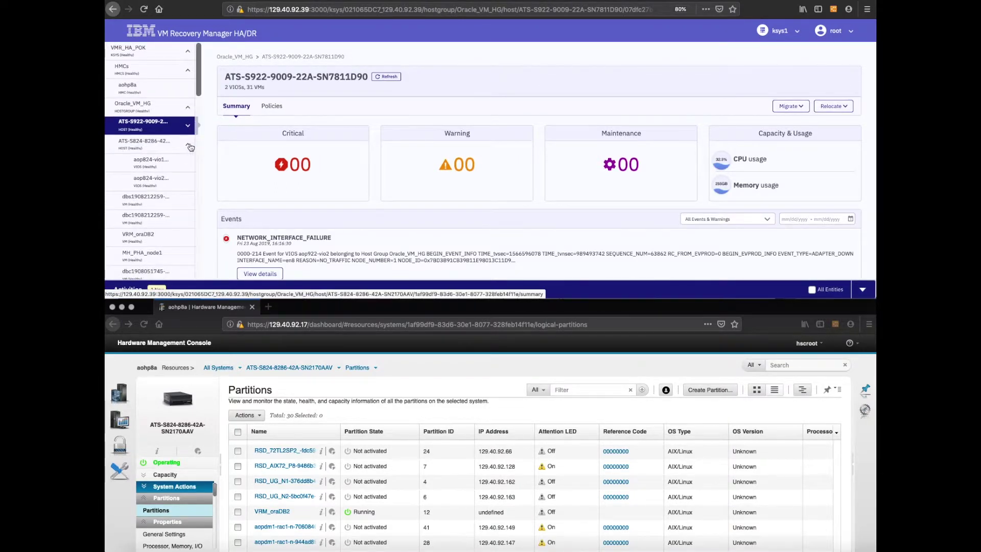
left_click(188, 145)
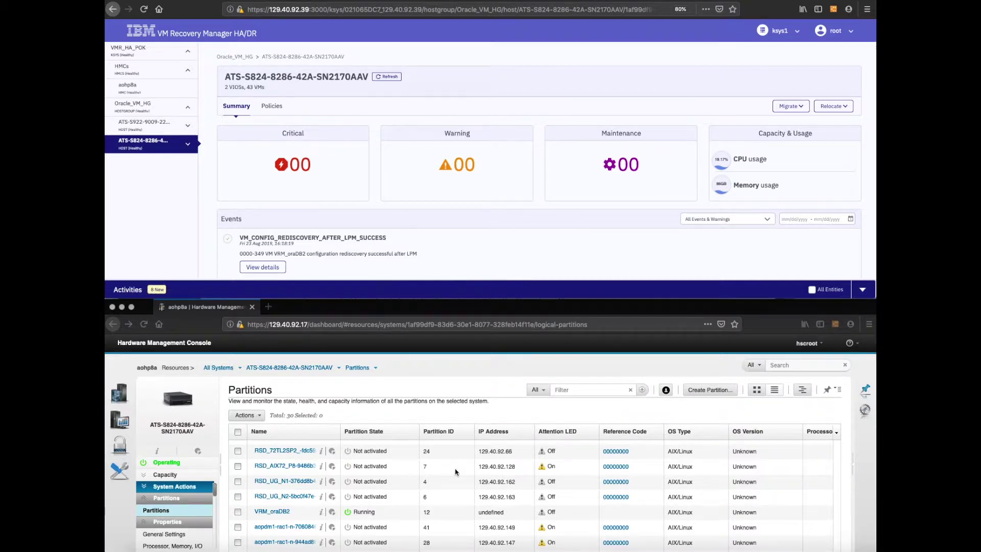
Open the general properties of partition MH_PHA_node1 in the Hardware Management Console and check its virtualization capabilities.
scroll(267, 486, "up", 2)
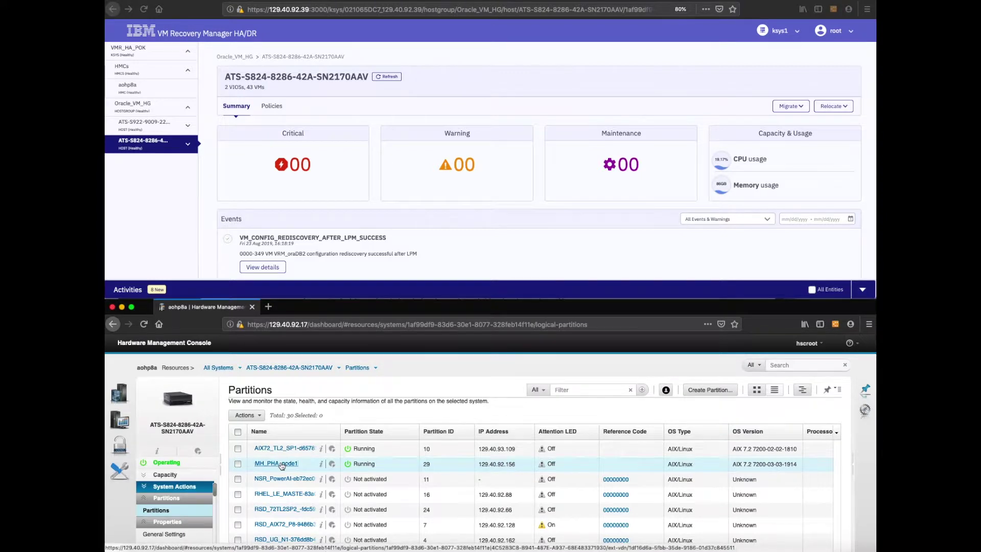
left_click(281, 465)
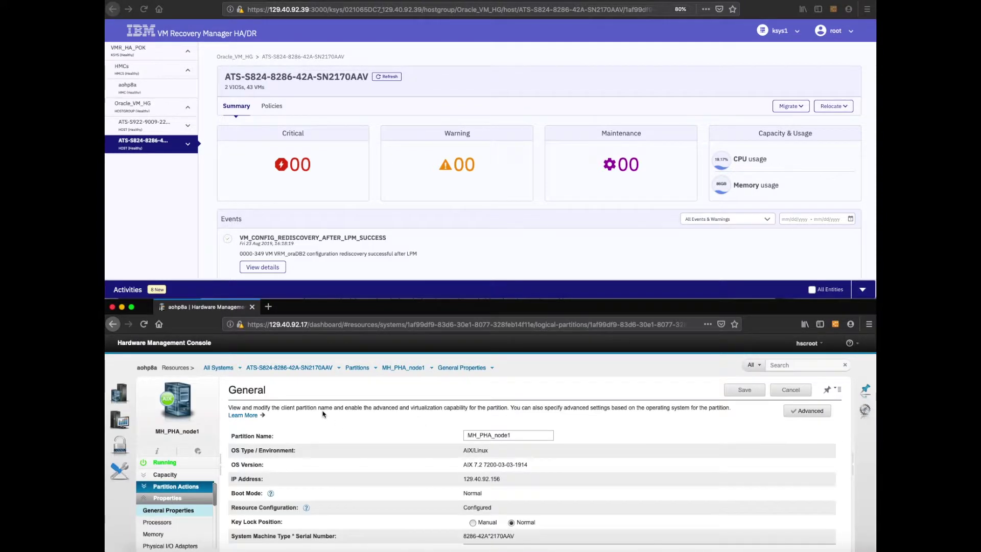
scroll(377, 485, "down", 5)
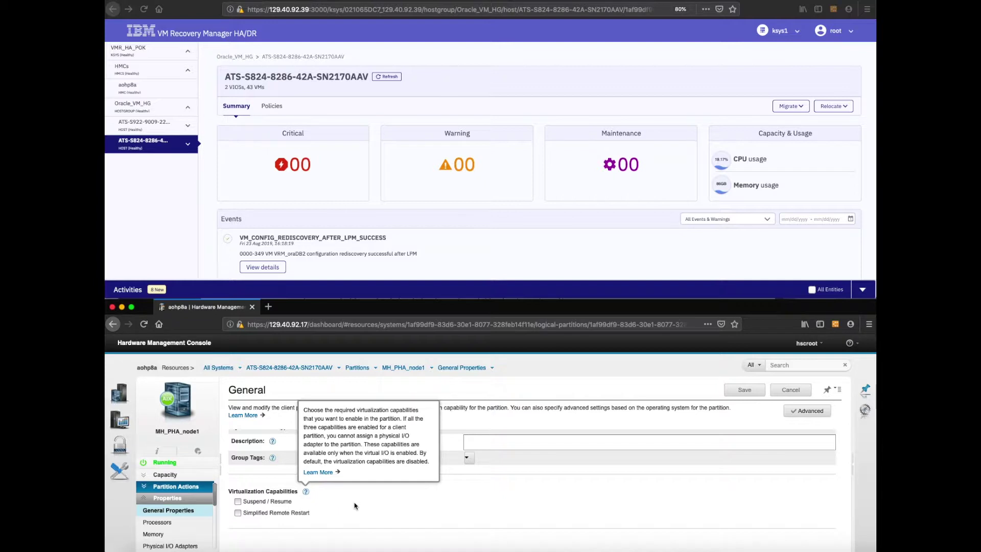
left_click(412, 500)
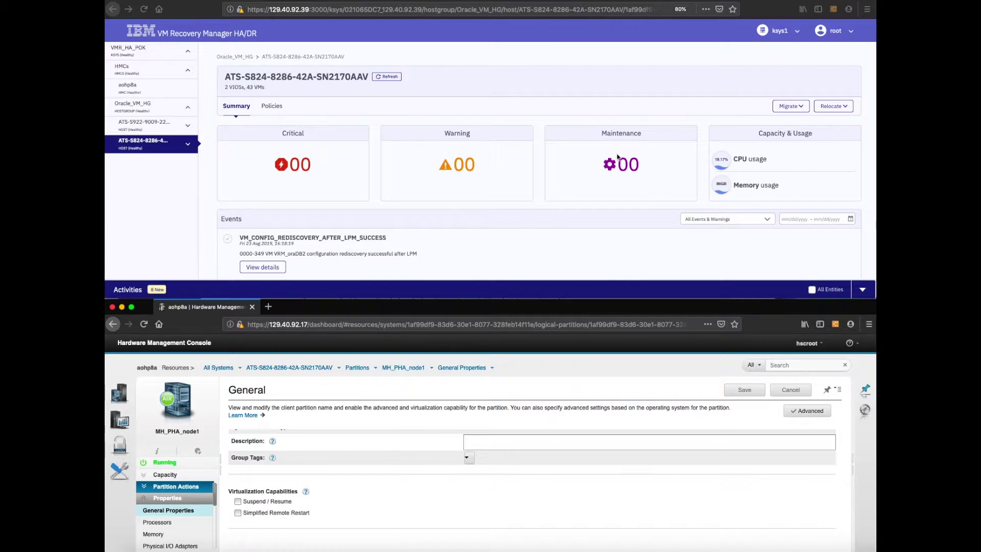
Expand host ATS-S824-8286-42A-SN2170AAV in VM Recovery Manager and show the restart options of MH_PHA_node1.
left_click(189, 149)
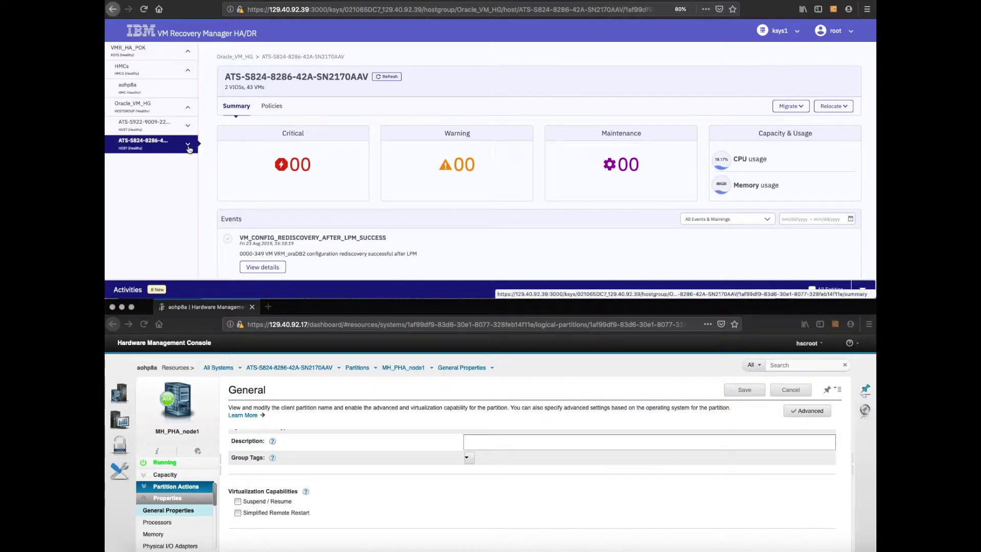
left_click(189, 146)
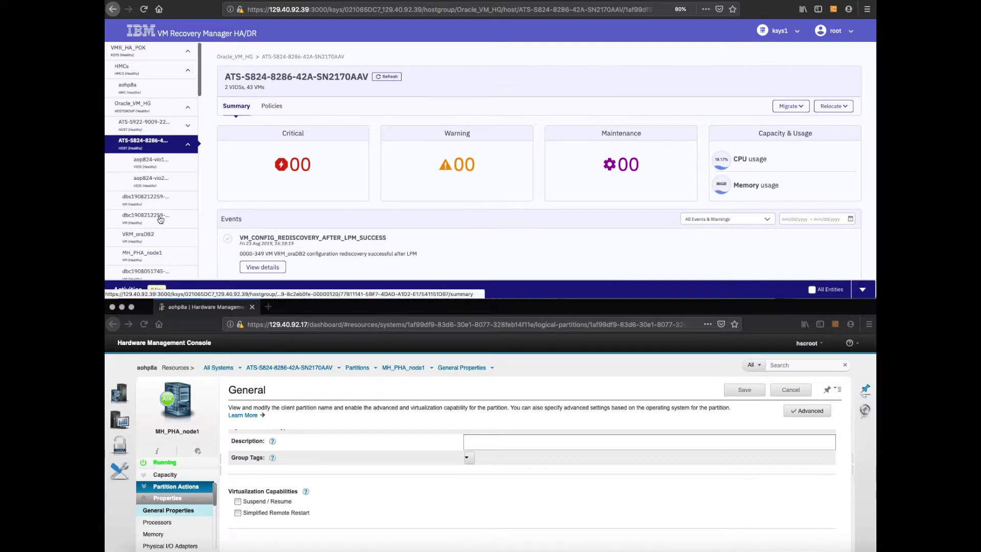
left_click(145, 253)
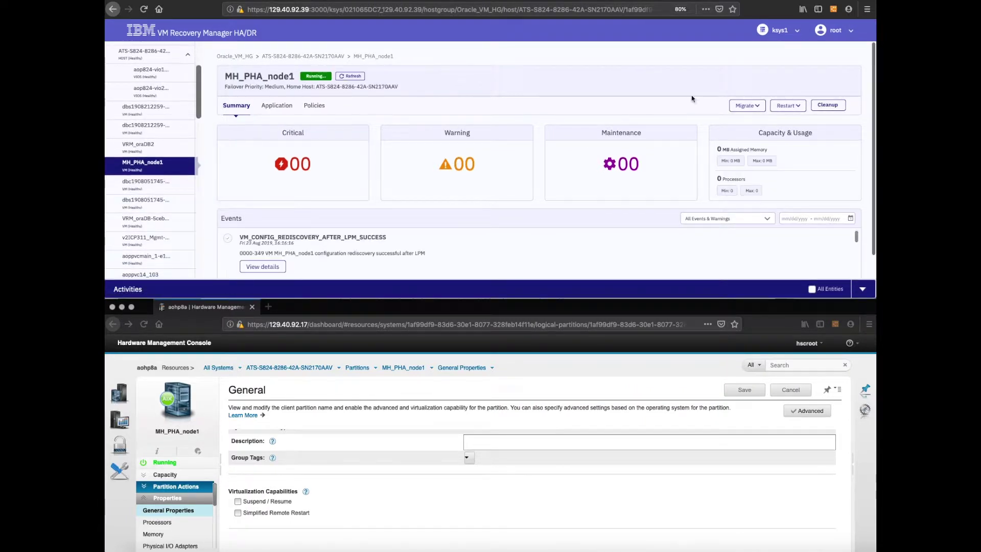
left_click(801, 108)
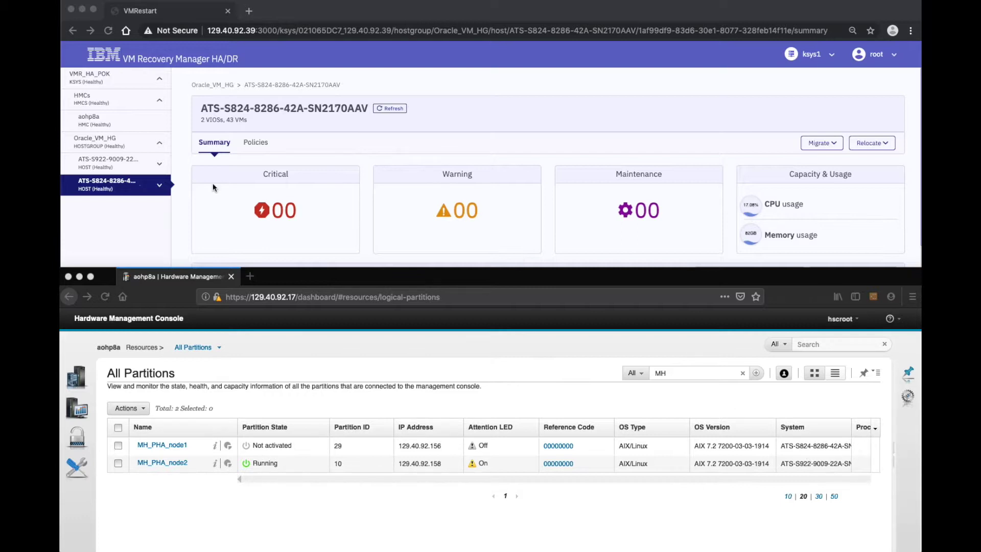
Open VM MH_PHA_node1 under host ATS-S824-8286-42A-SN2170AAV to check its activation state and home host.
left_click(155, 216)
left_click(160, 186)
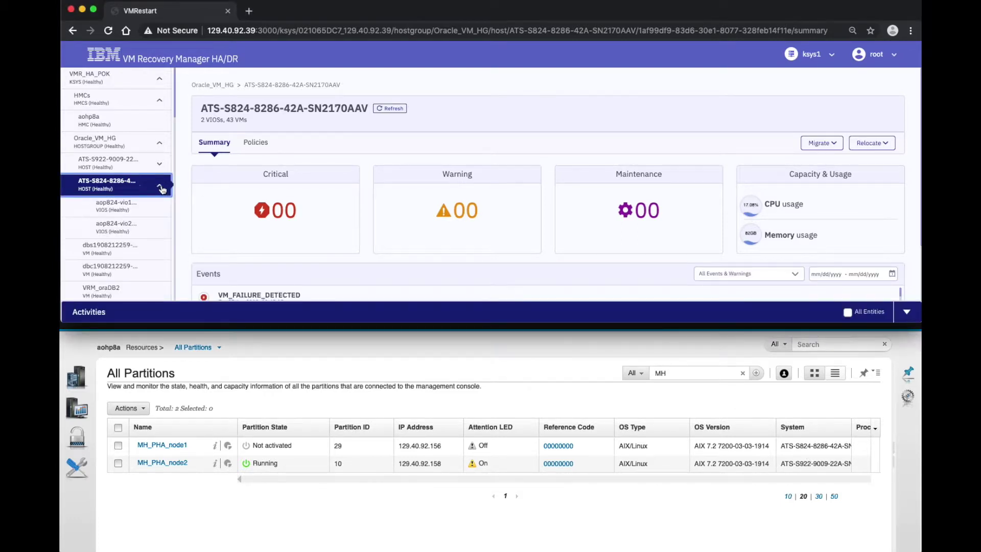
scroll(145, 254, "down", 3)
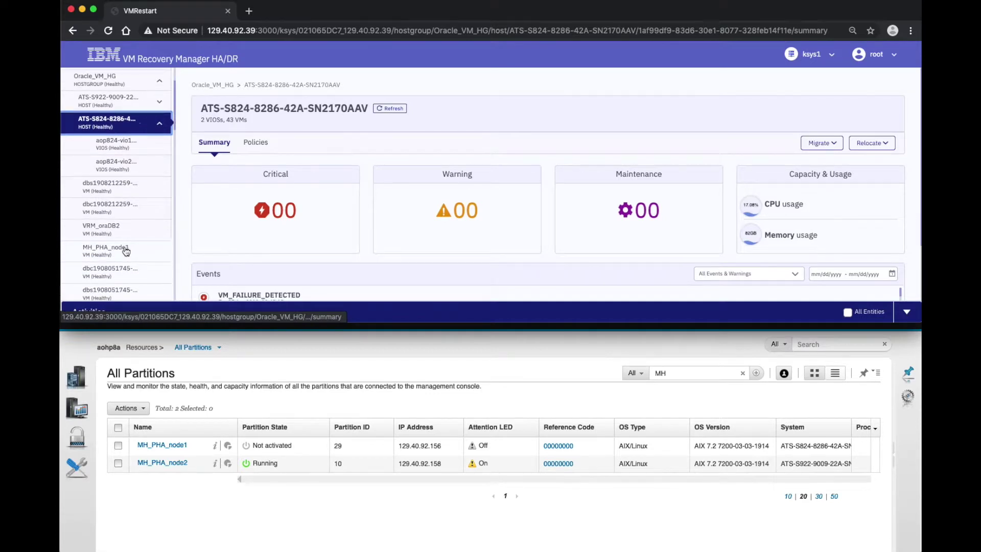
left_click(126, 251)
scroll(127, 252, "down", 2)
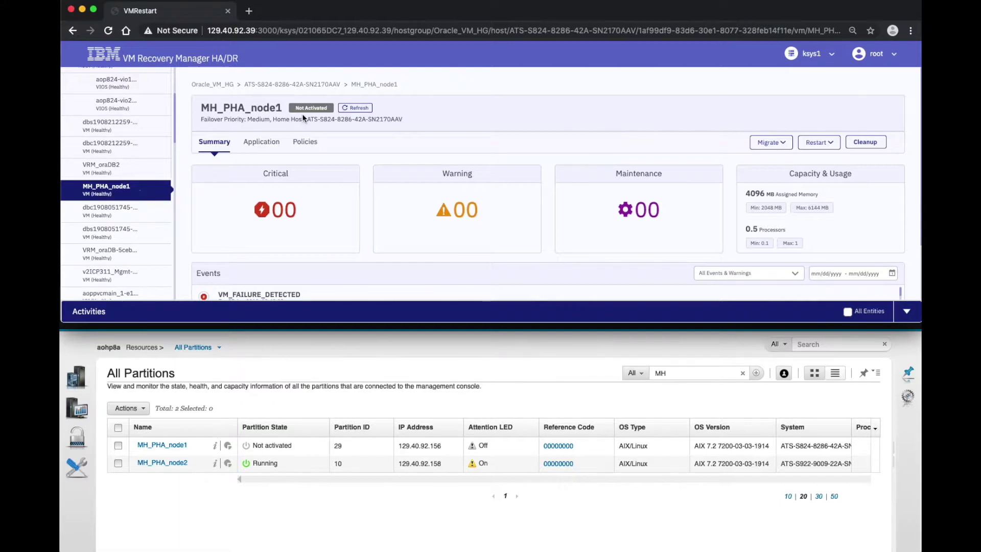
Restart MH_PHA_node1 on the new host ATS-S922-9009-22A-SN7811D90 and expand the Activities log.
left_click(823, 146)
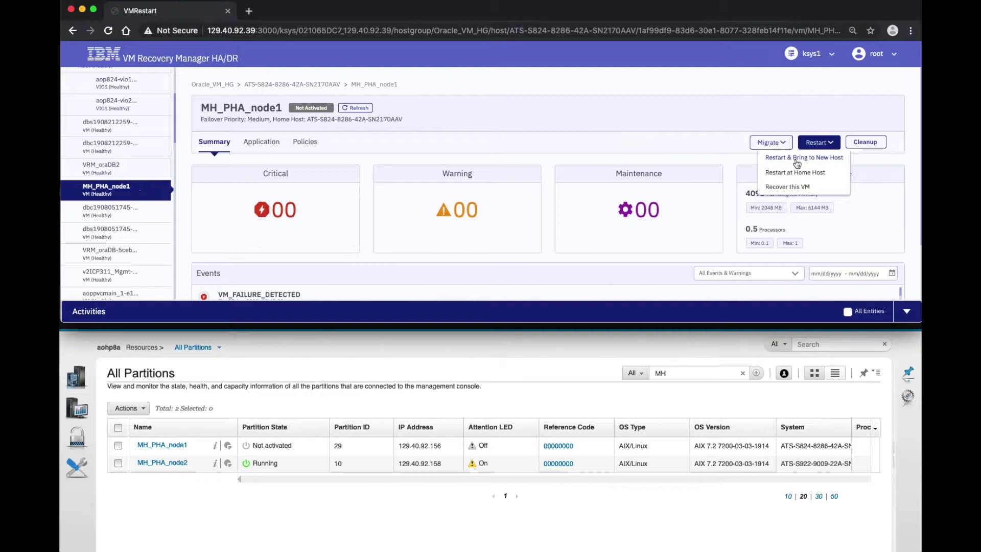
left_click(796, 159)
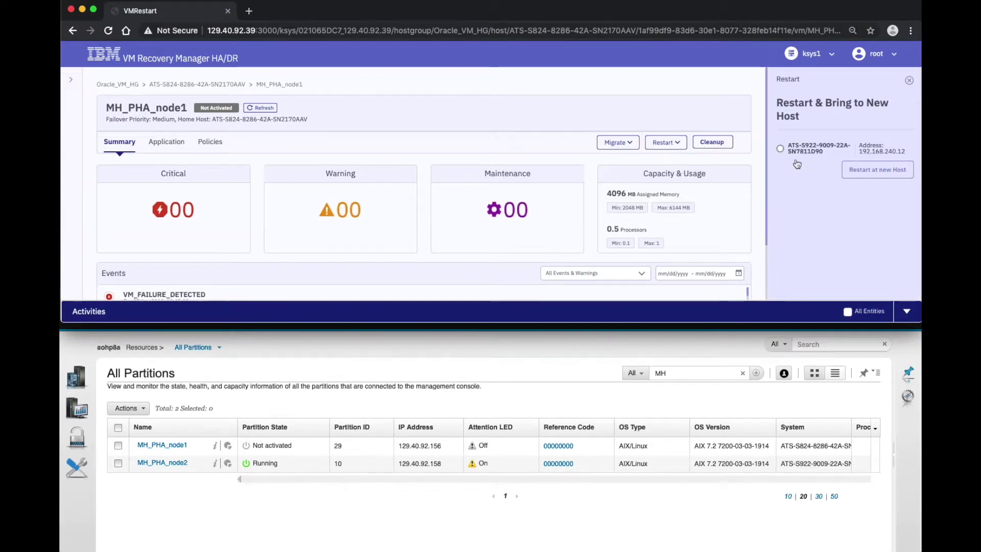
left_click(782, 150)
left_click(873, 170)
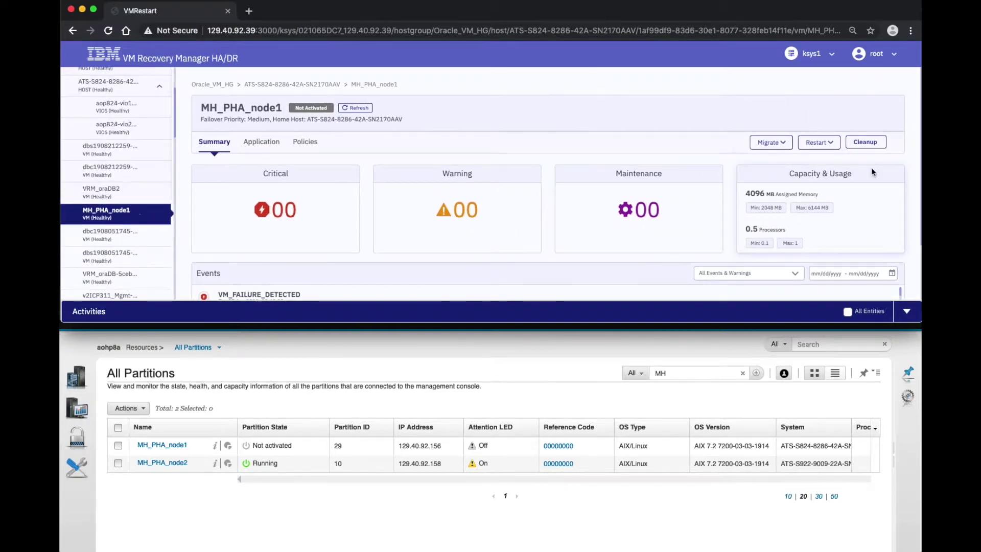
left_click(905, 315)
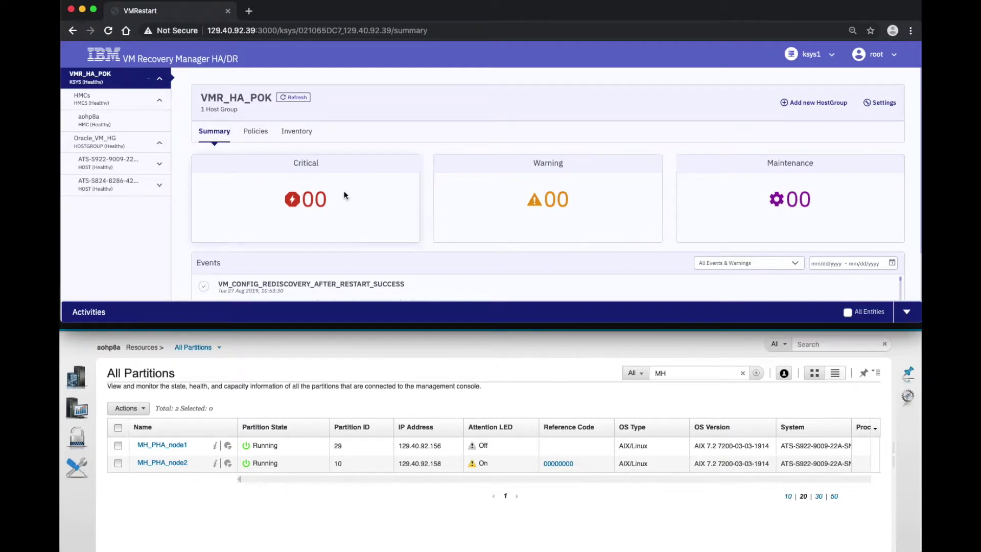
Open MH_PHA_node1 under host ATS-S922-9009-22A-SN7811D90, check its restart entries in the Activities log, and collapse the log again.
left_click(161, 166)
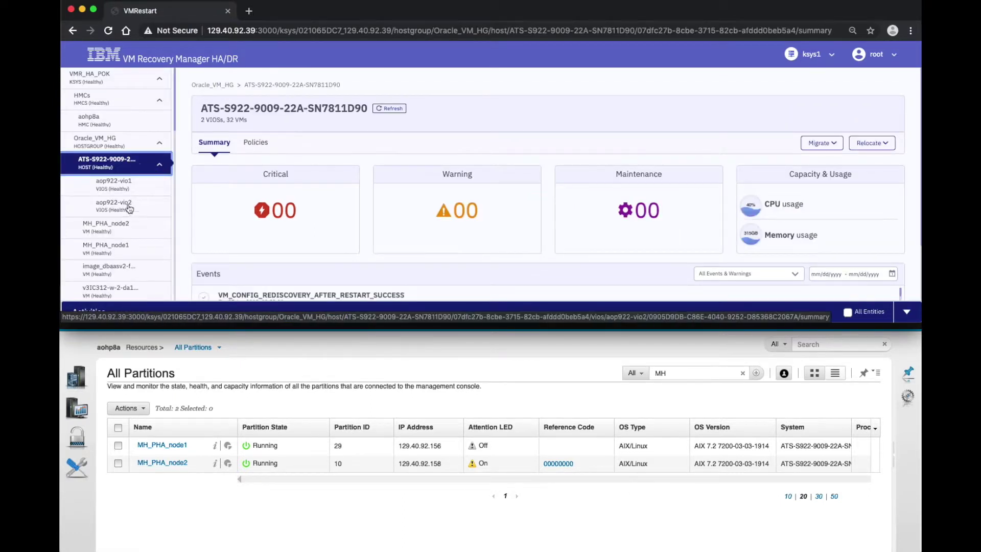
left_click(121, 250)
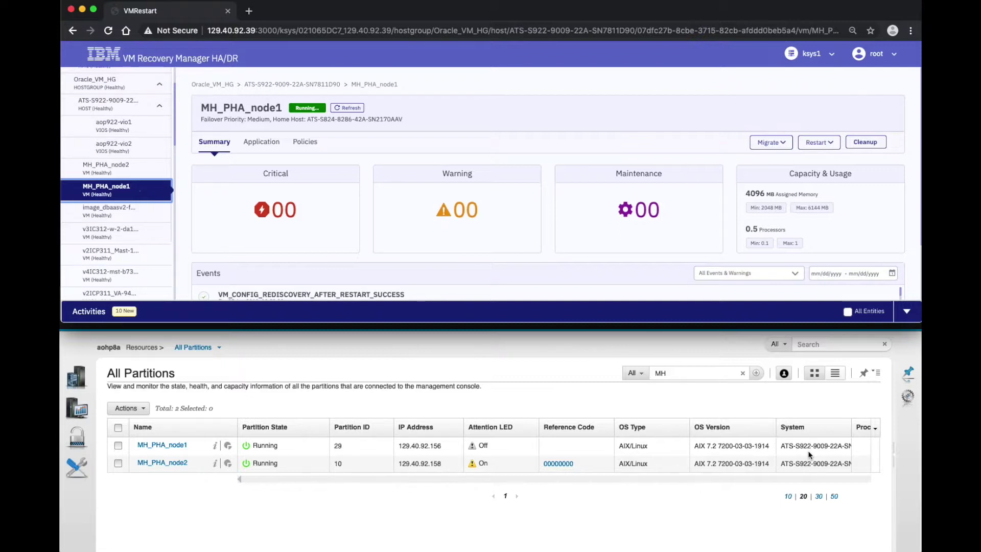
left_click(907, 311)
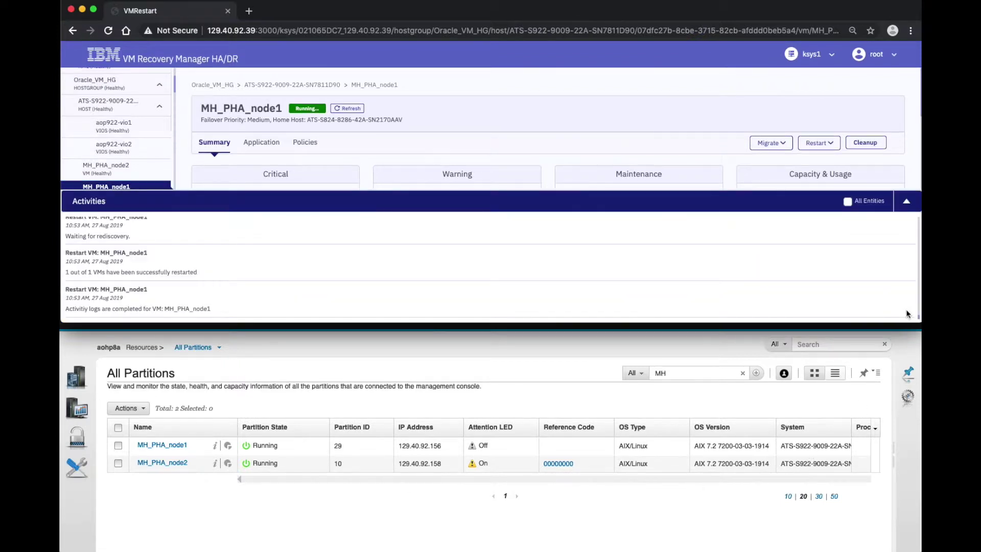
left_click(907, 205)
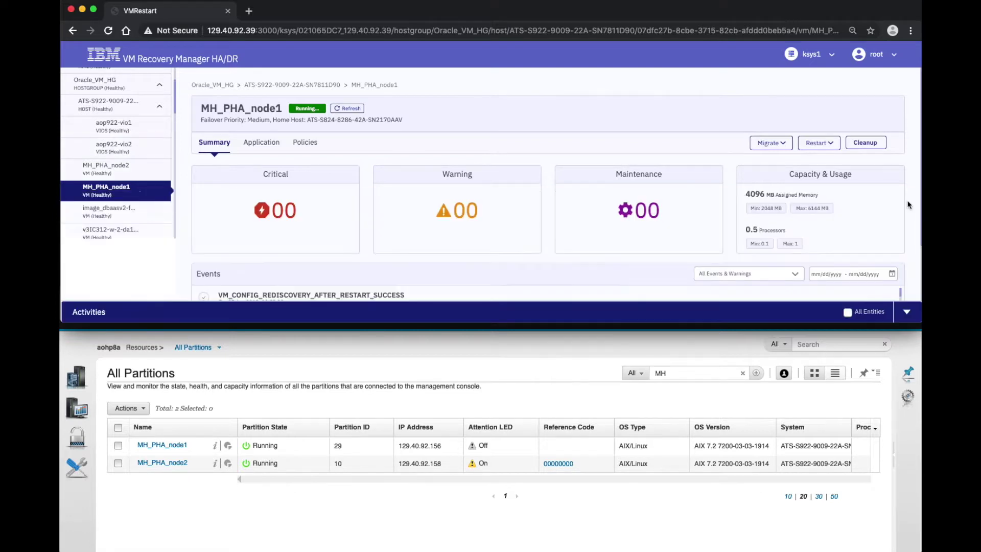
Compare the migrate and restart options of MH_PHA_node1, migrate the VM back to its home host, and toggle the Activities log.
left_click(781, 144)
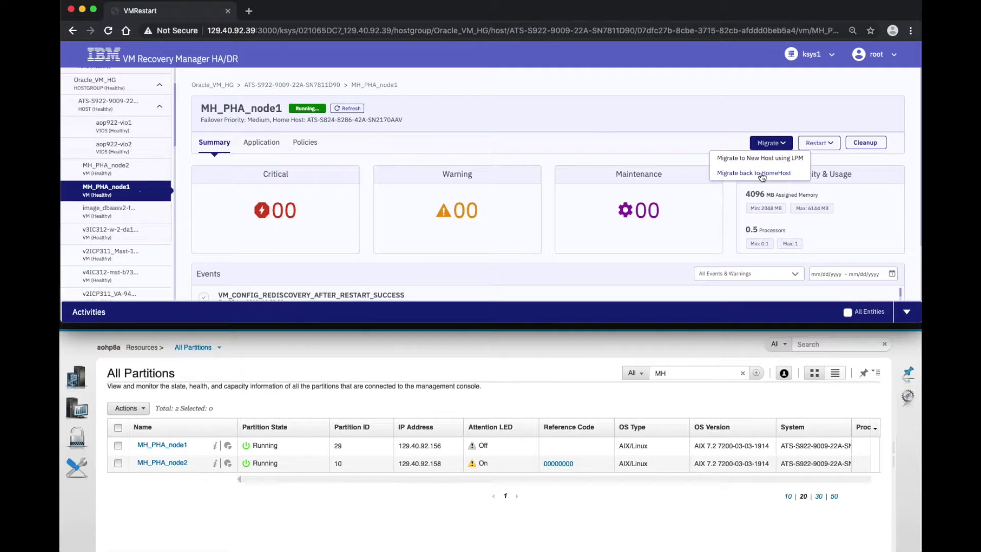
left_click(829, 144)
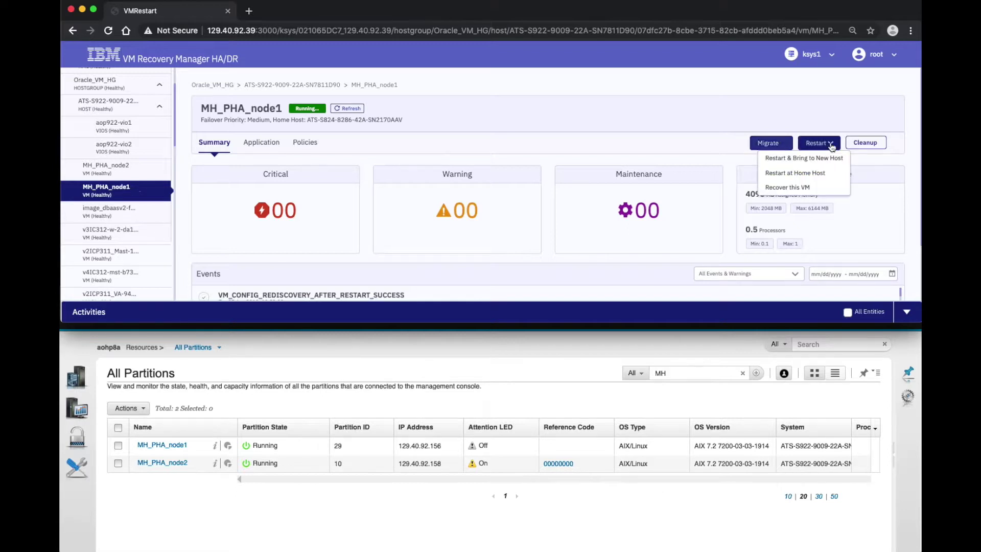
left_click(786, 148)
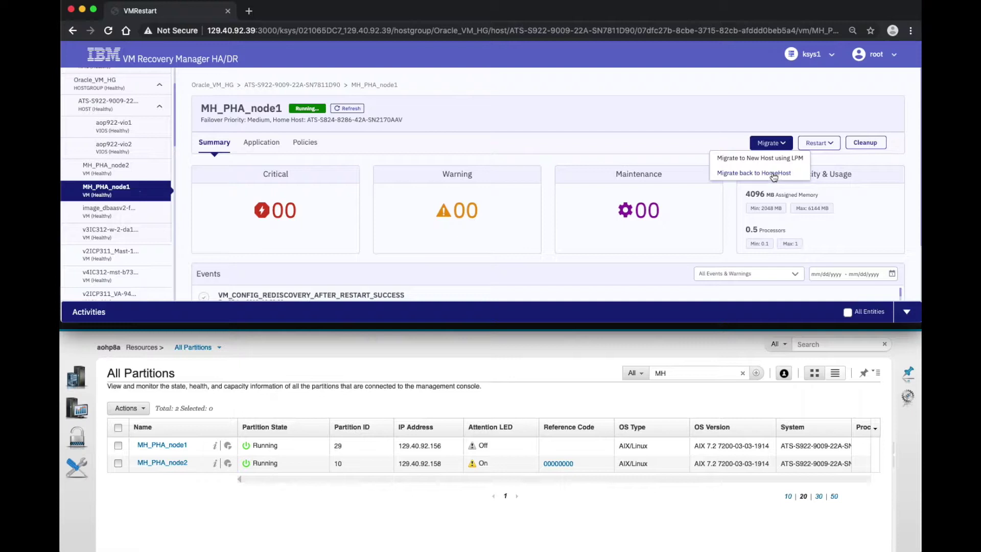
left_click(771, 174)
left_click(907, 312)
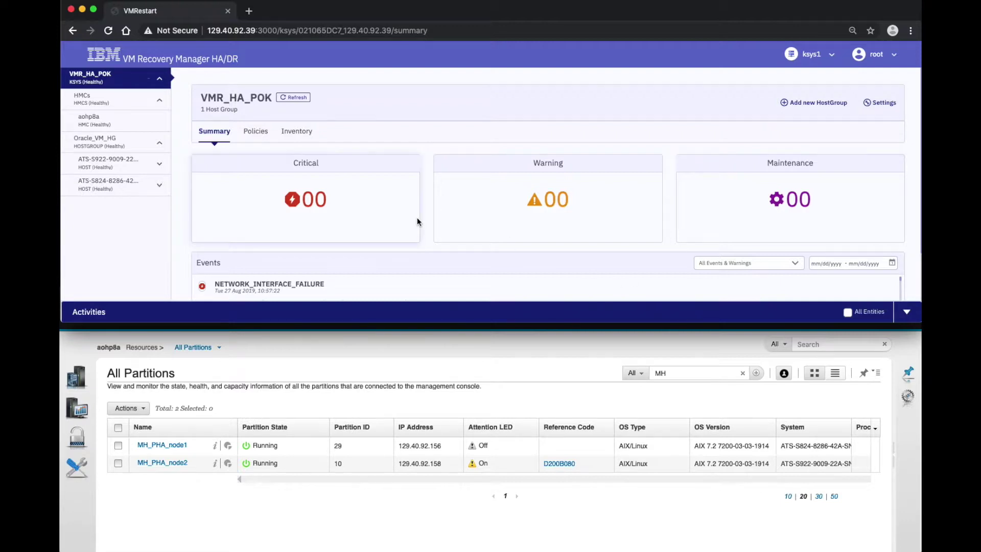
Expand host ATS-S824-8286-42A-SN2170AAV and locate MH_PHA_node1 among its VMs.
left_click(158, 191)
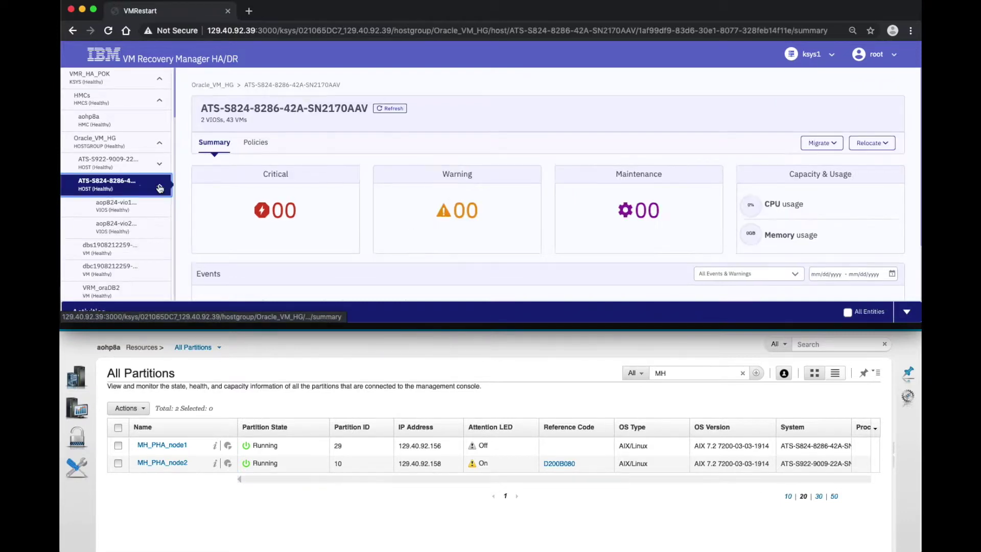
scroll(147, 261, "down", 2)
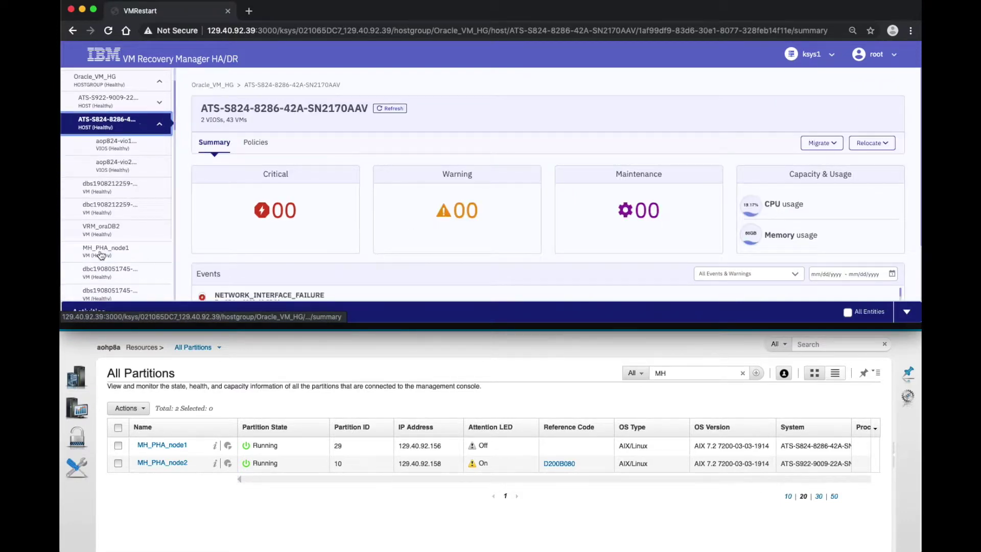
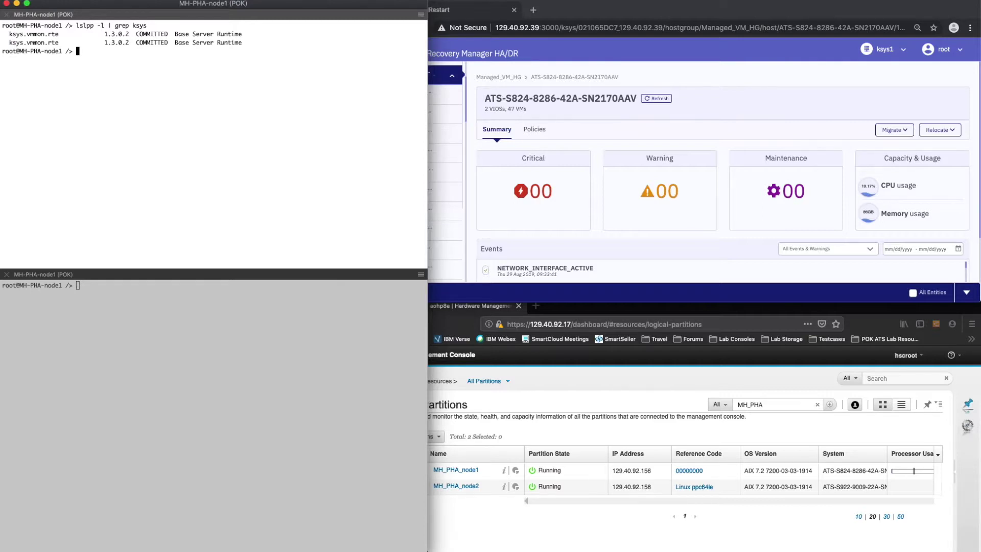
Check the VM monitor subsystem in the first MH-PHA-node1 terminal session with "lssrc -a | grep vmm".
type("lssrc -a | grep")
type("vmm")
key("Return")
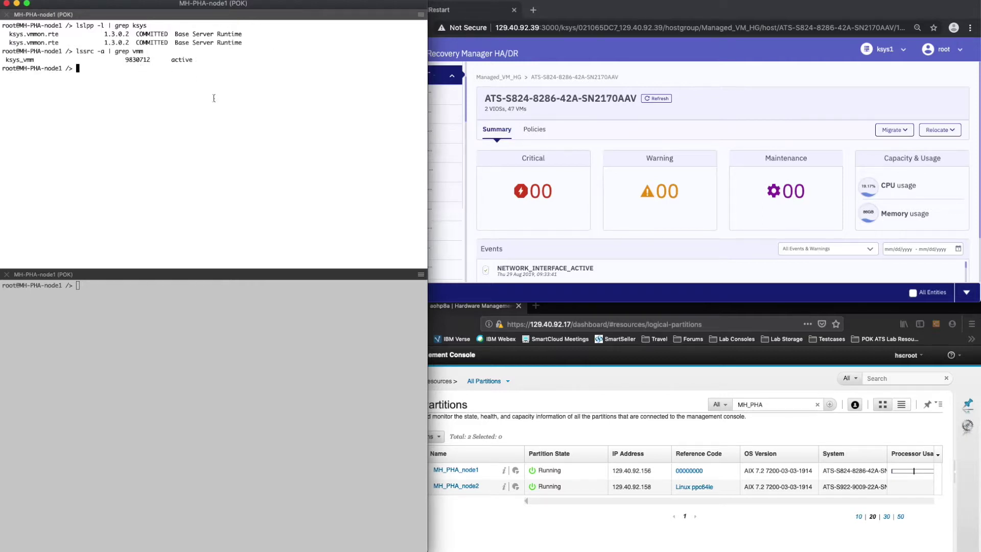
Switch to VM Recovery Manager, open MH_PHA_node1 under host ATS-S824-8286-42A-SN2170AAV, and check its policies, including HA Monitoring.
left_click(571, 235)
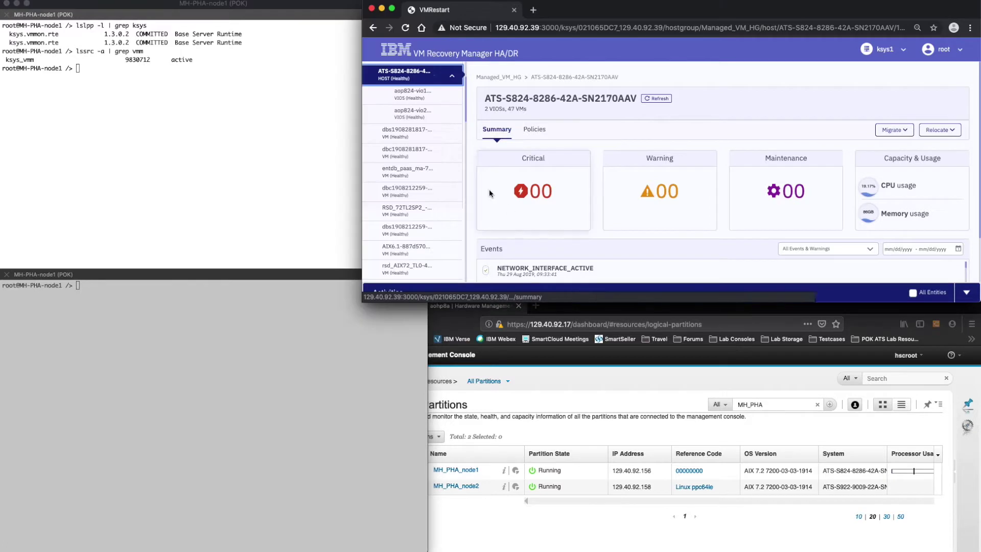
scroll(422, 230, "down", 3)
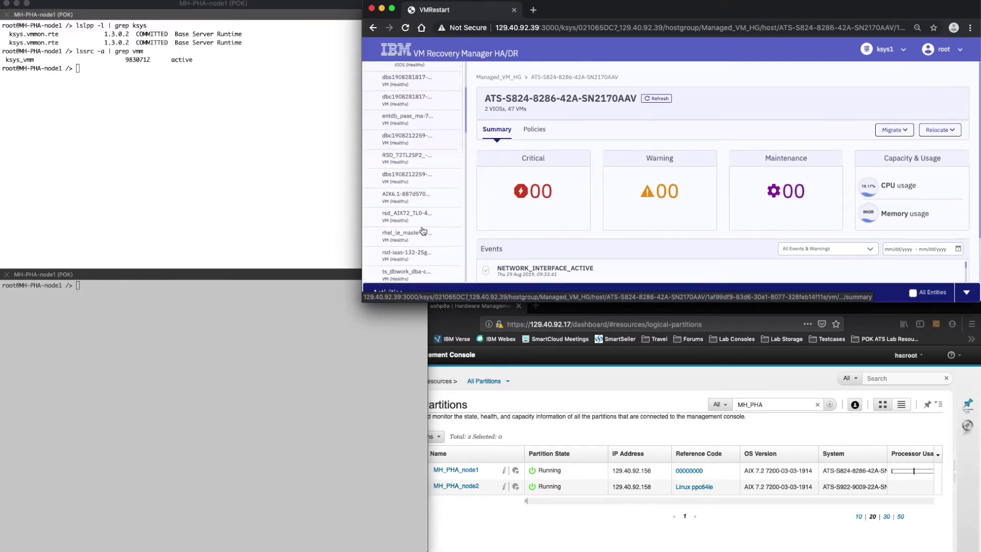
scroll(422, 231, "down", 2)
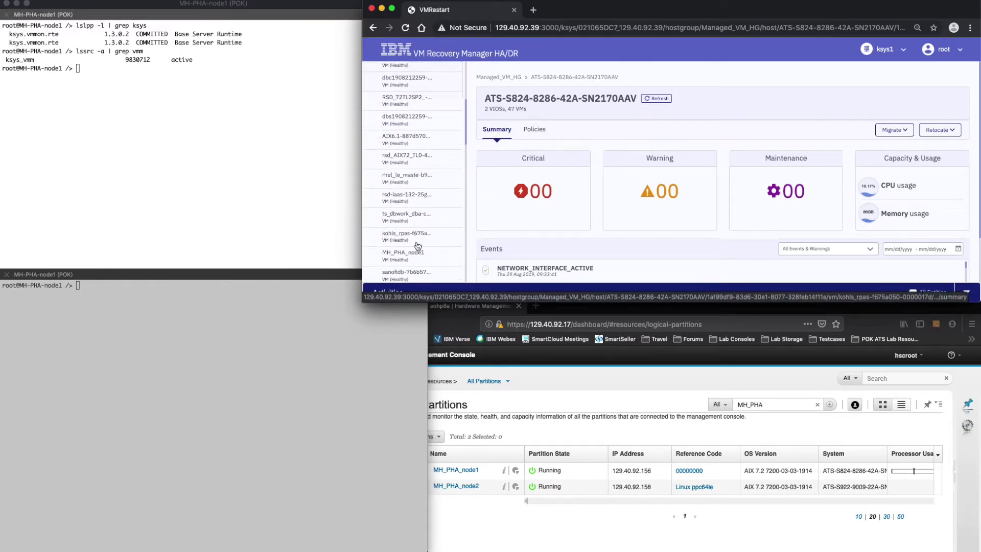
left_click(417, 259)
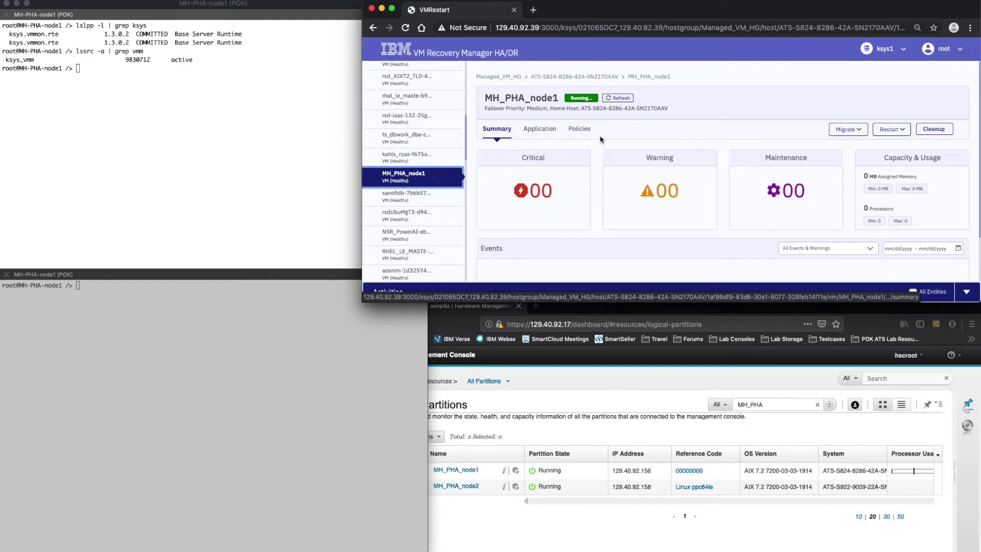
left_click(579, 129)
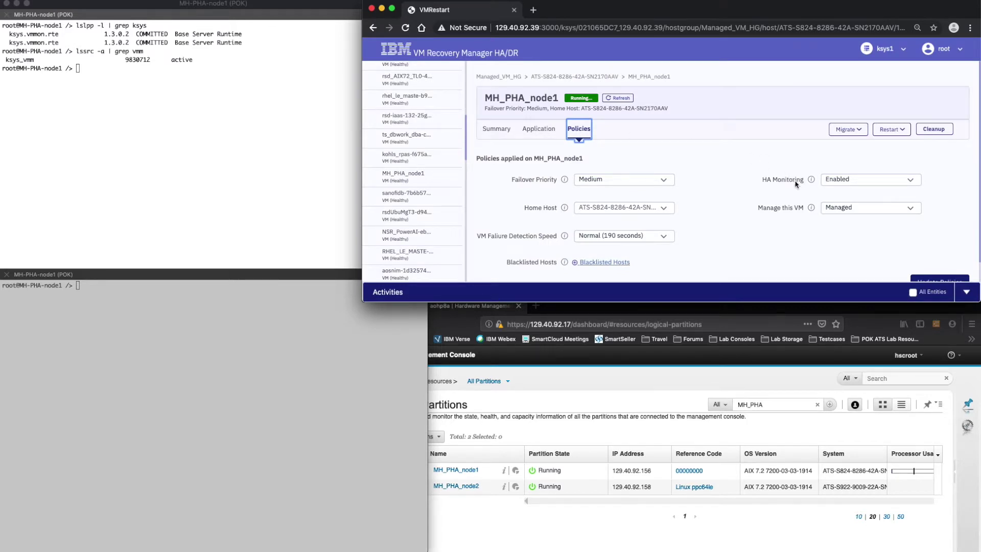
mouse_move(812, 183)
scroll(906, 247, "down", 1)
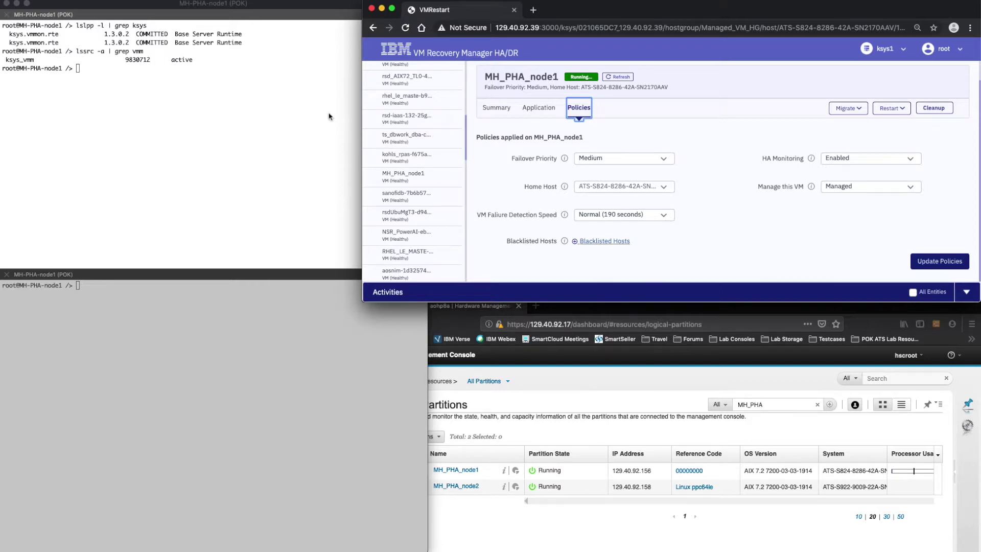
In the second MH-PHA-node1 terminal session, go to /usr/local/hascripts/vmrha_customsample and list its files in long format.
left_click(166, 96)
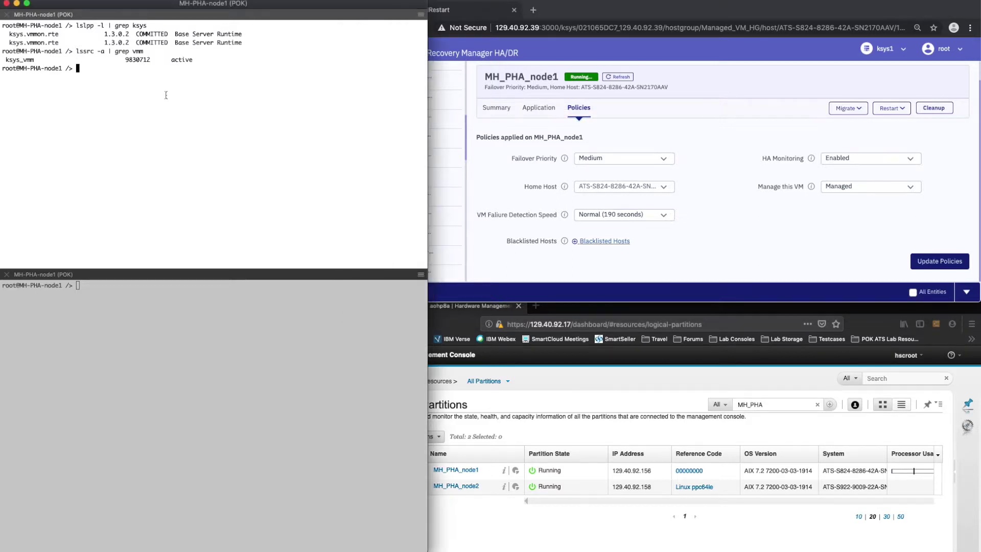
left_click(105, 305)
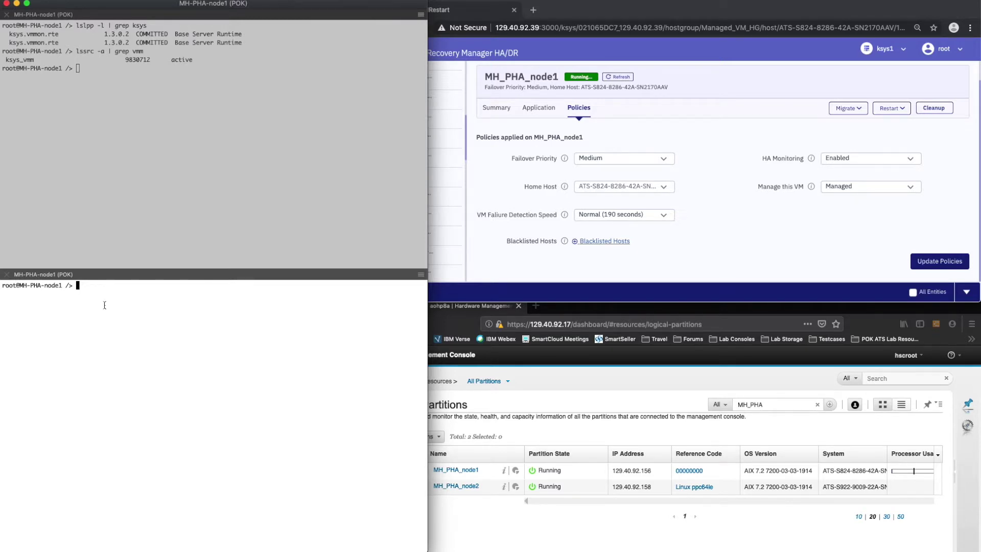
type("cd /usr/local/hascripts")
key("Return")
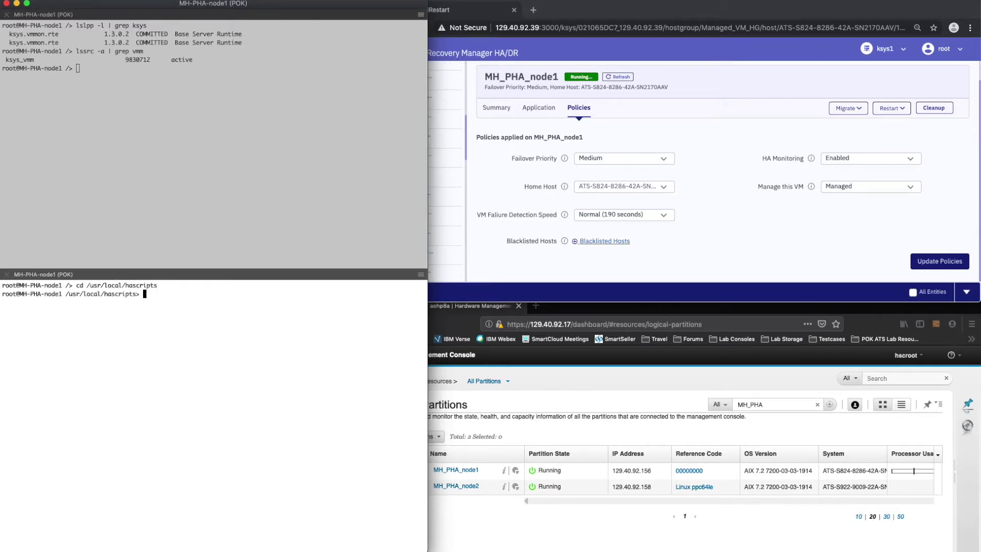
type("cd vmr*")
key("Return")
type("ls -l")
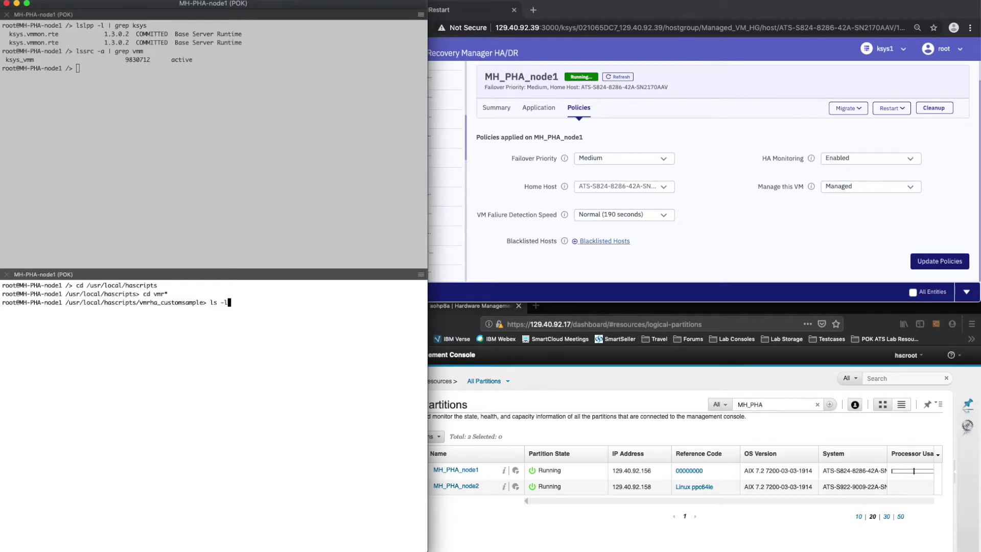
key("Return")
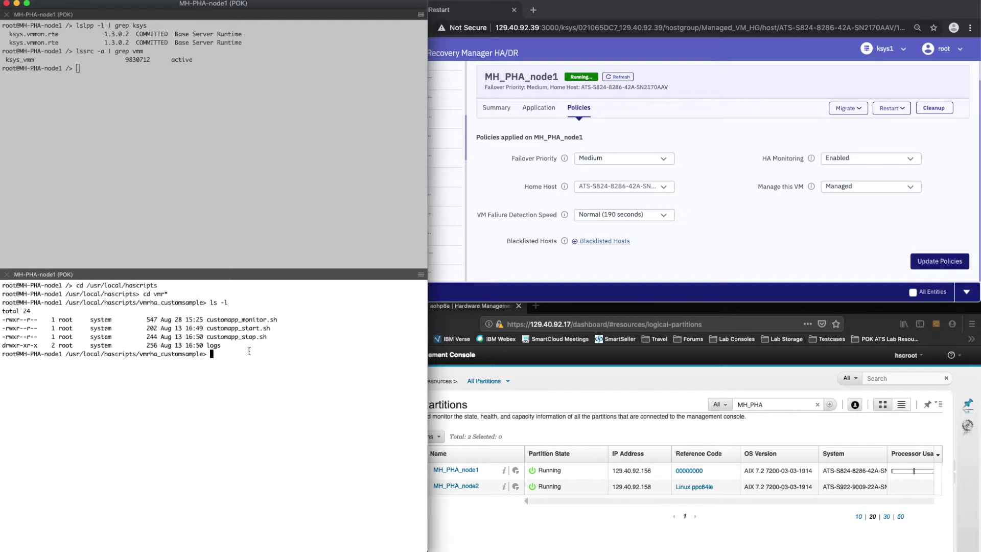
Check the custom application's process with "ps -ef | grep custom_app1" and highlight its name in the output.
type("ps -ef | grep custom_app1")
key("Return")
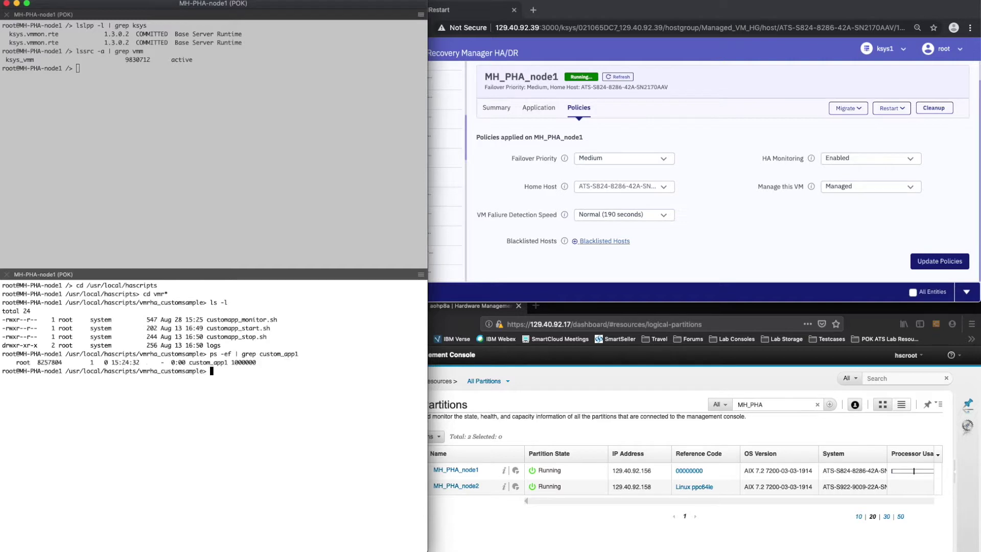
left_click_drag(229, 362, 191, 362)
left_click(191, 144)
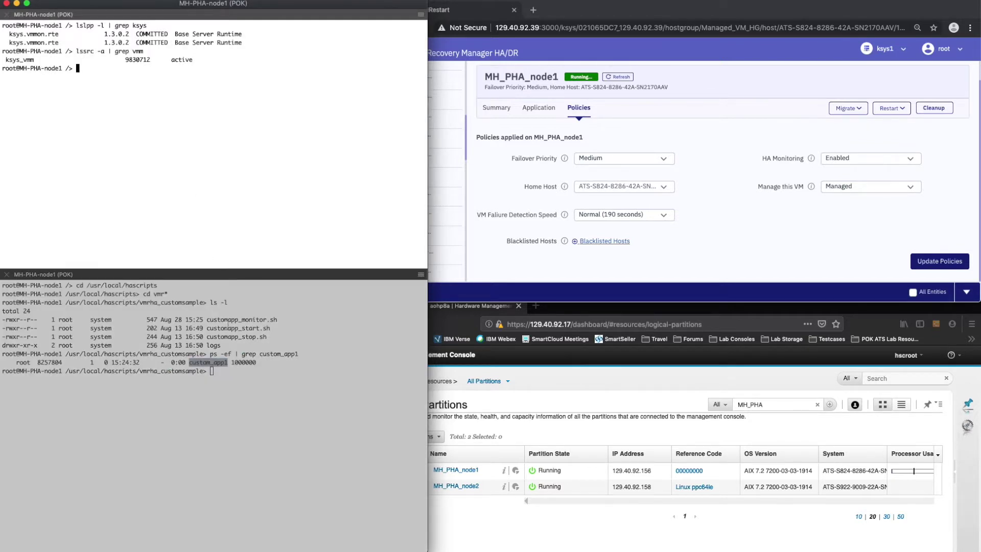
left_click(235, 375)
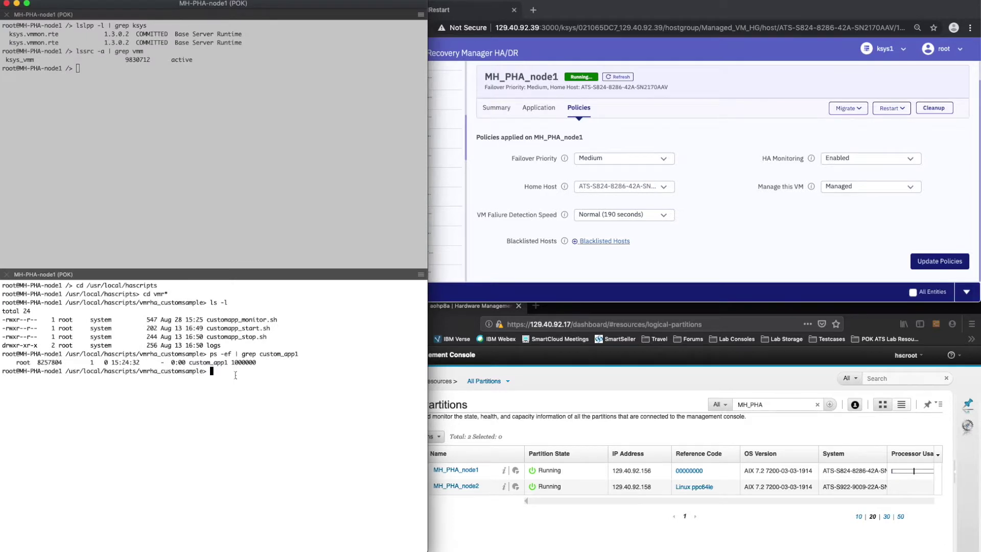
Query the monitored application's configuration in the second terminal session with "ksysvmmgr q app".
type("kss")
type("svmmgr")
type("q")
type(" app")
key("Return")
Highlight custom_app1's name, its monitor, stop and start scripts, and the monitor_period, max_restart, critical and status entries in the query output.
left_click_drag(101, 335, 2, 337)
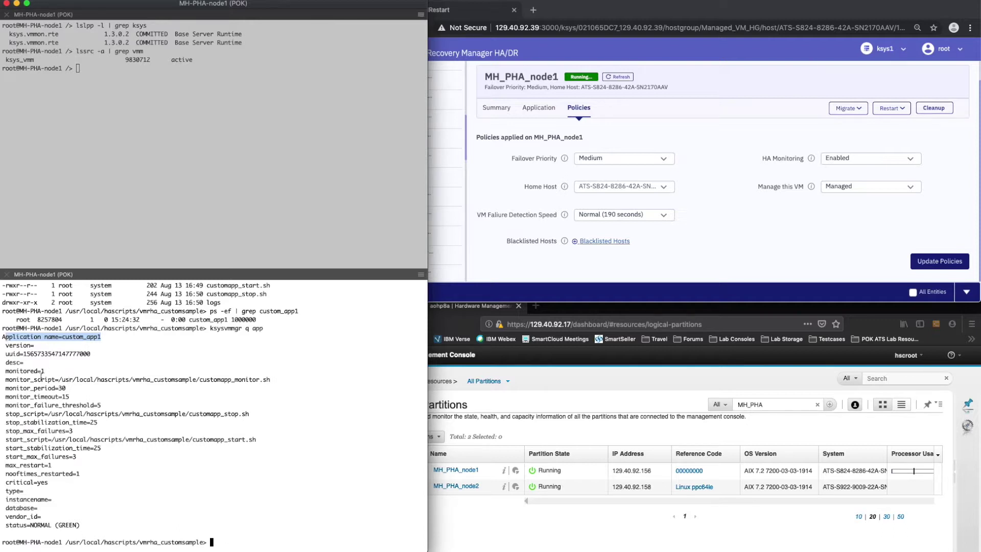
left_click_drag(60, 379, 273, 383)
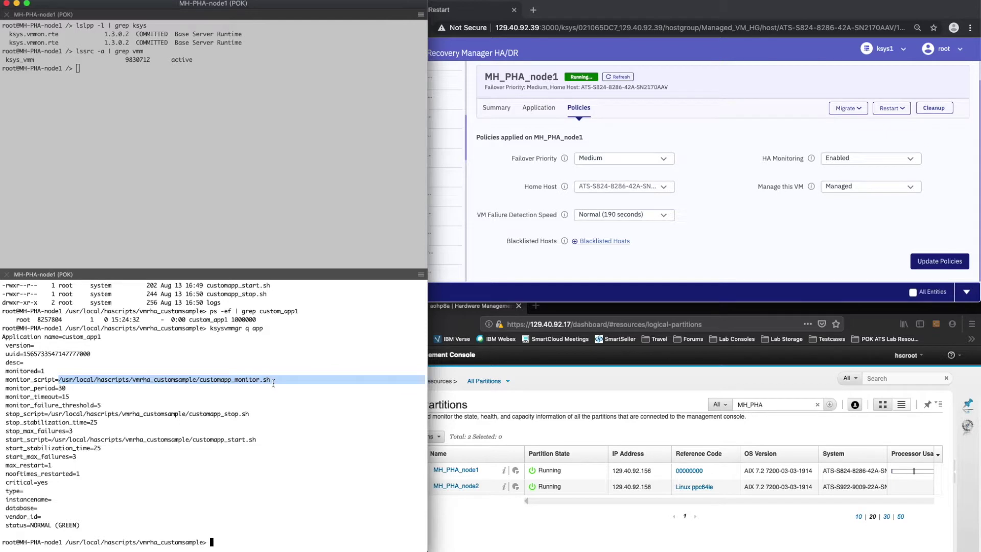
left_click_drag(249, 413, 83, 416)
left_click_drag(257, 439, 86, 439)
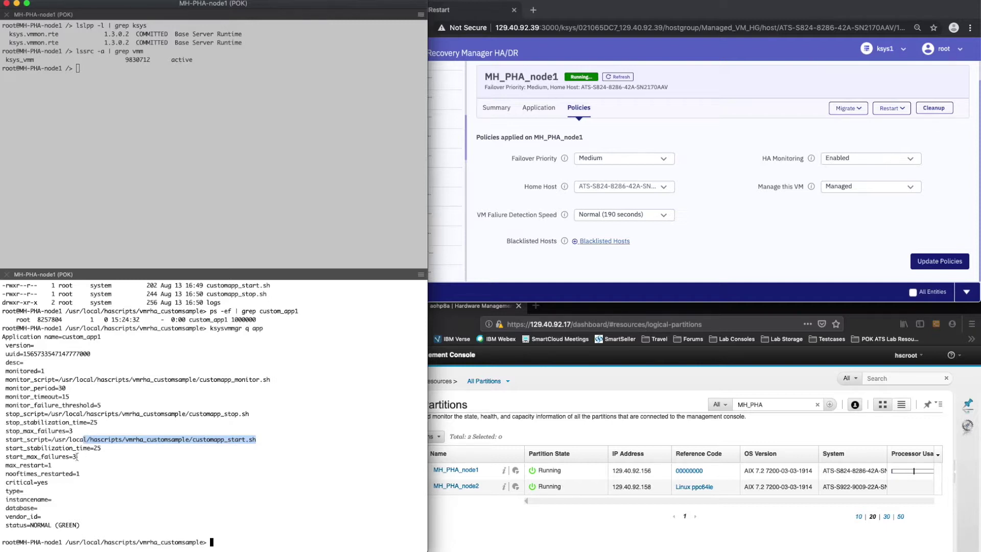
left_click_drag(67, 388, 1, 388)
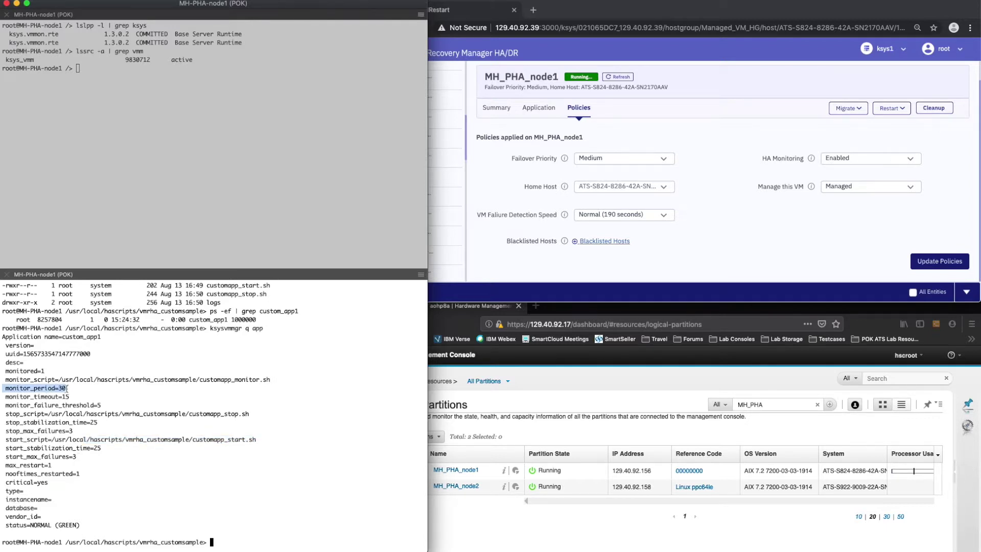
left_click_drag(56, 464, 6, 465)
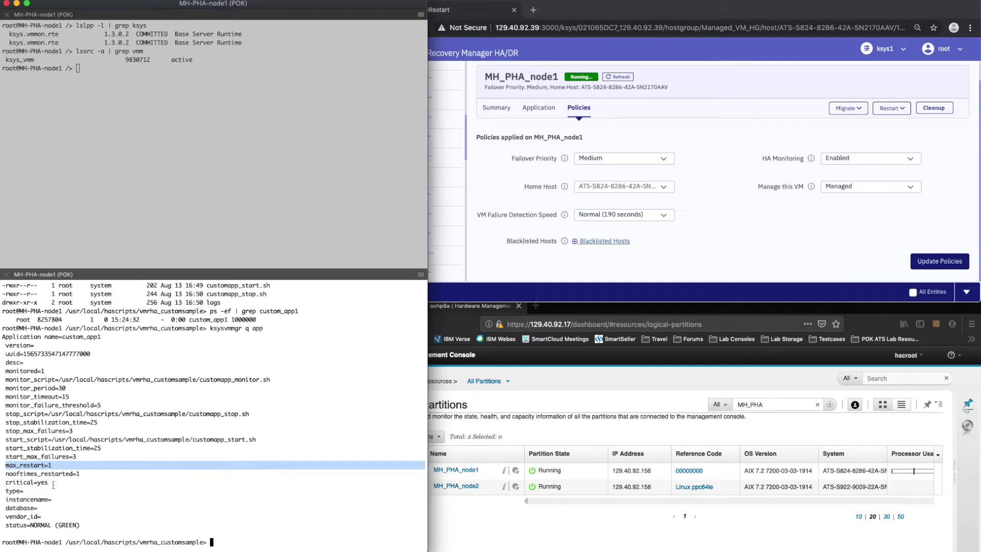
left_click_drag(55, 482, 3, 483)
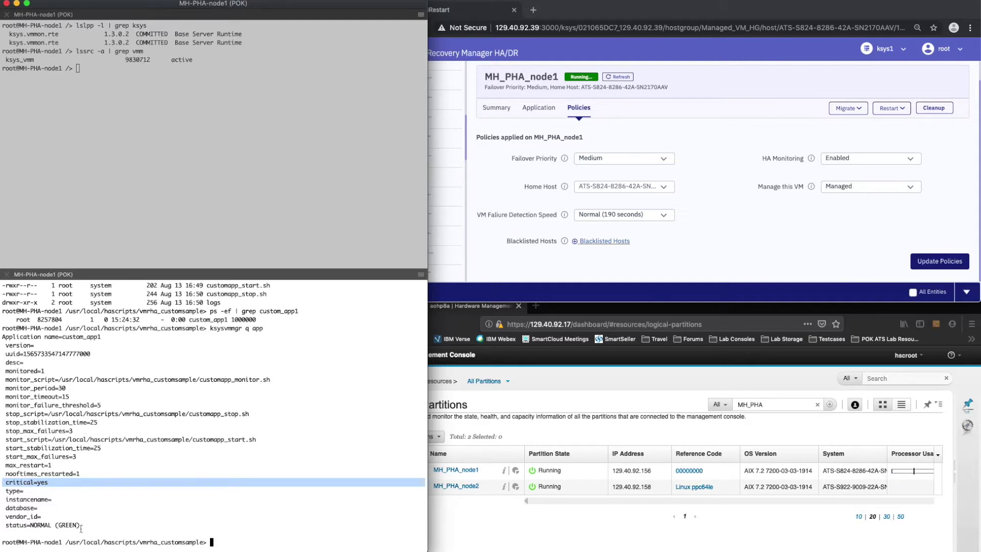
left_click_drag(81, 526, 9, 524)
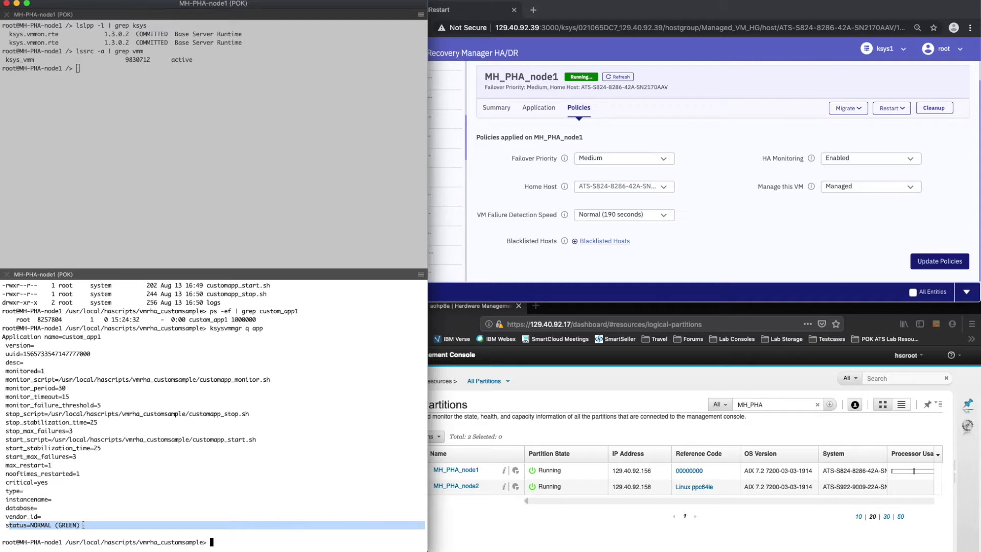
View MH_PHA_node1's applications in VM Recovery Manager, and query the application status in the second terminal session with "ksysvmmgr status app".
left_click(795, 252)
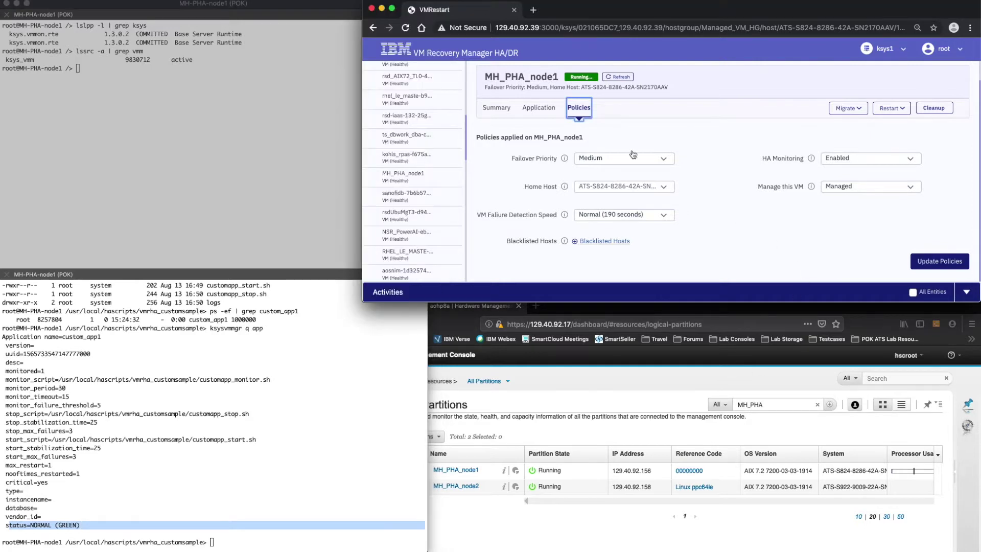
left_click(539, 113)
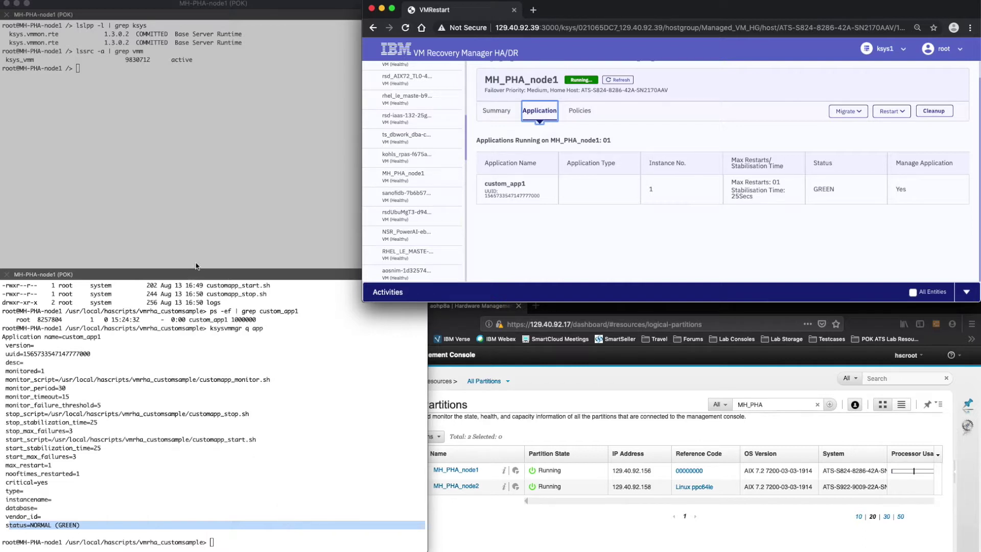
left_click(234, 453)
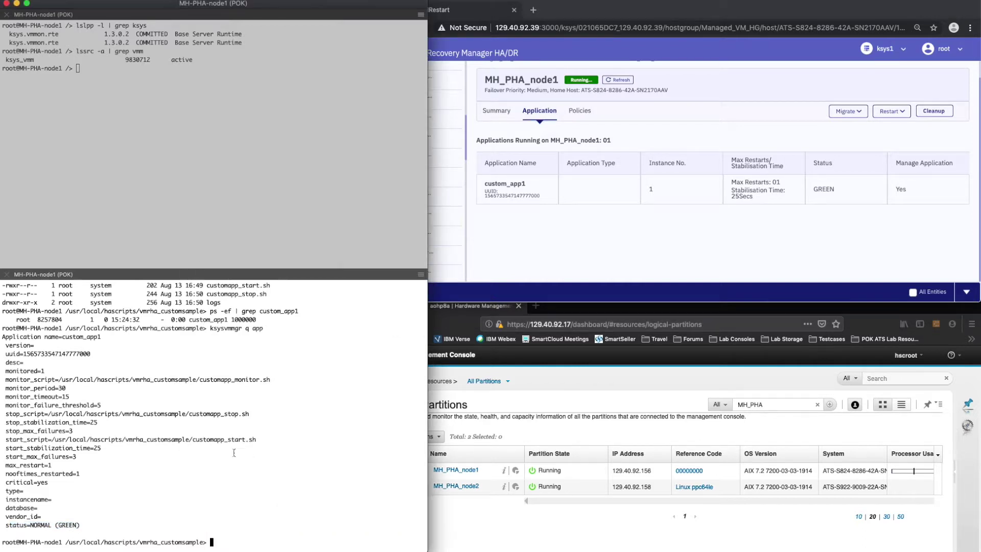
type("ksysvmmgr status app")
key("Return")
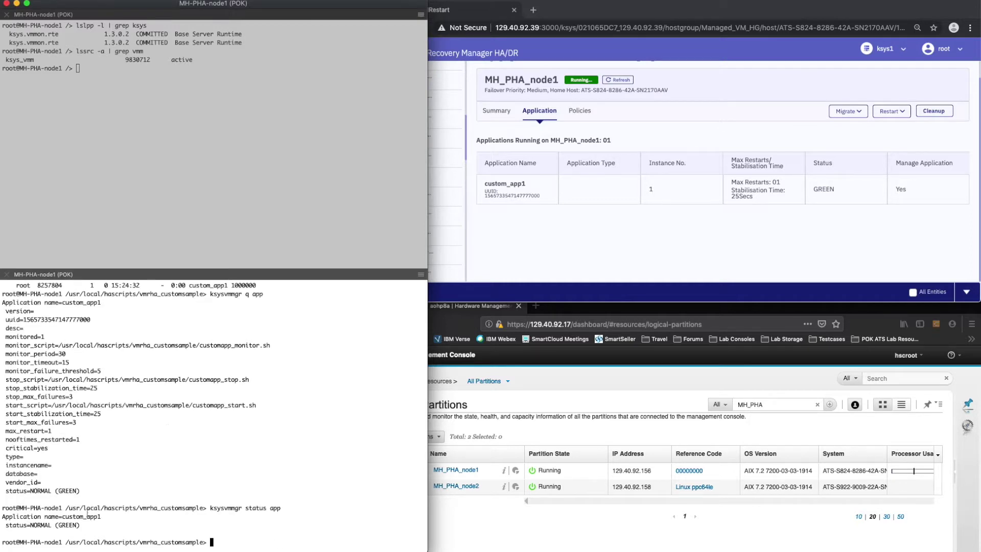
Follow the application monitoring log in the first terminal session with the "tailvmm" command.
left_click(174, 114)
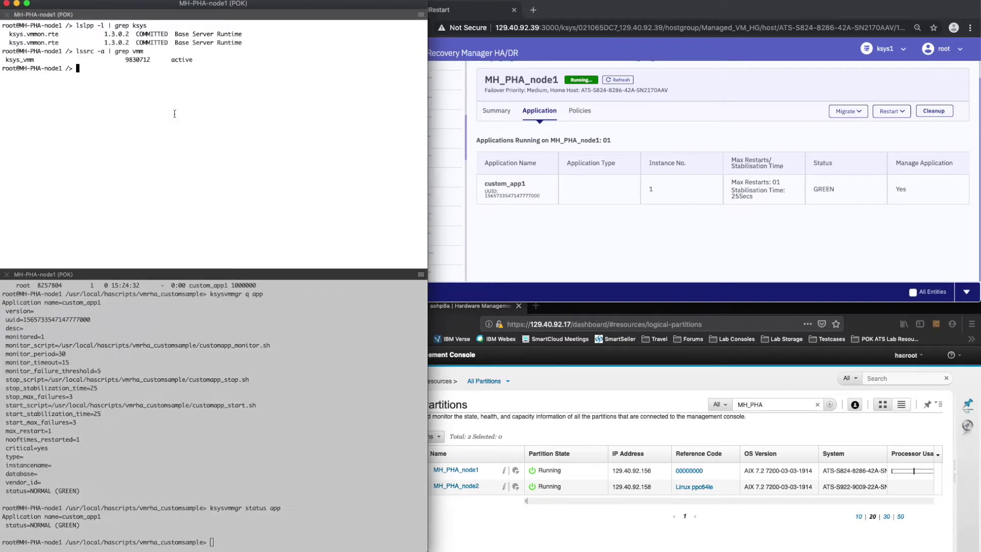
type("tailvmm")
key("Return")
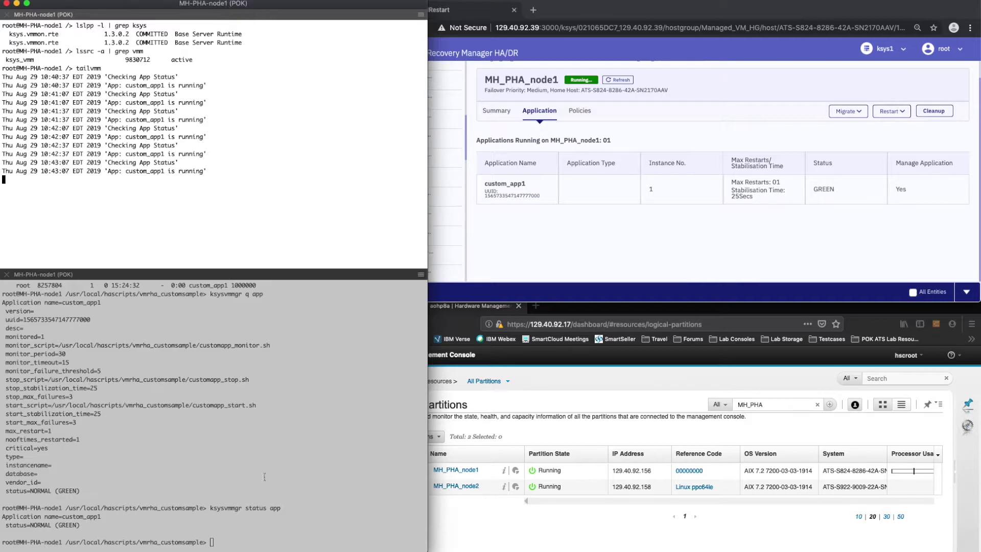
List the running custom_app1 process in the second terminal session with "ps -ef | grep custom_app1".
left_click(293, 511)
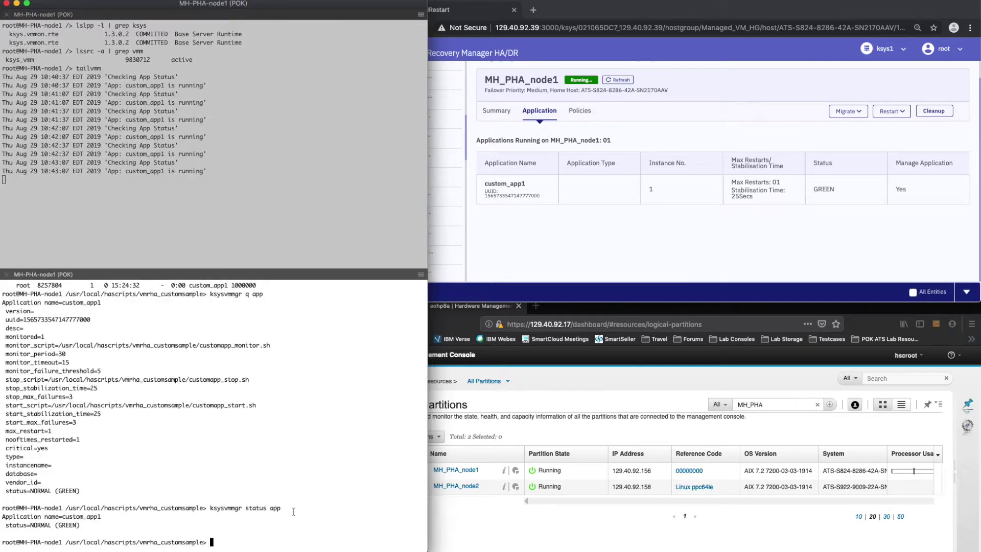
type("ps -ef | grep custom_app1")
key("Return")
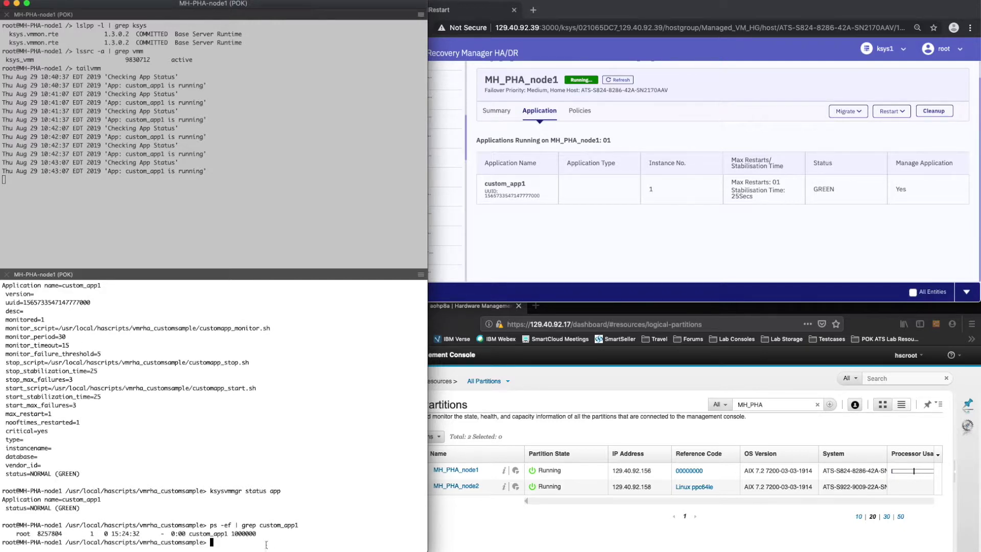
Kill the custom_app1 process with "kill -9", using process ID 8257804 copied from the process listing.
type("kill -9")
left_click_drag(61, 533, 37, 534)
key("super+c")
left_click(222, 539)
right_click(249, 542)
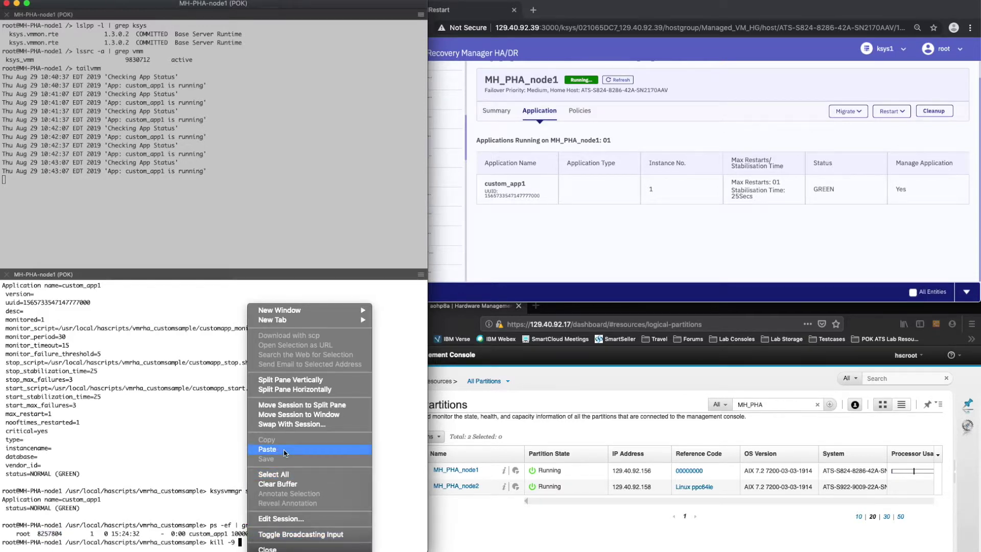
left_click(285, 453)
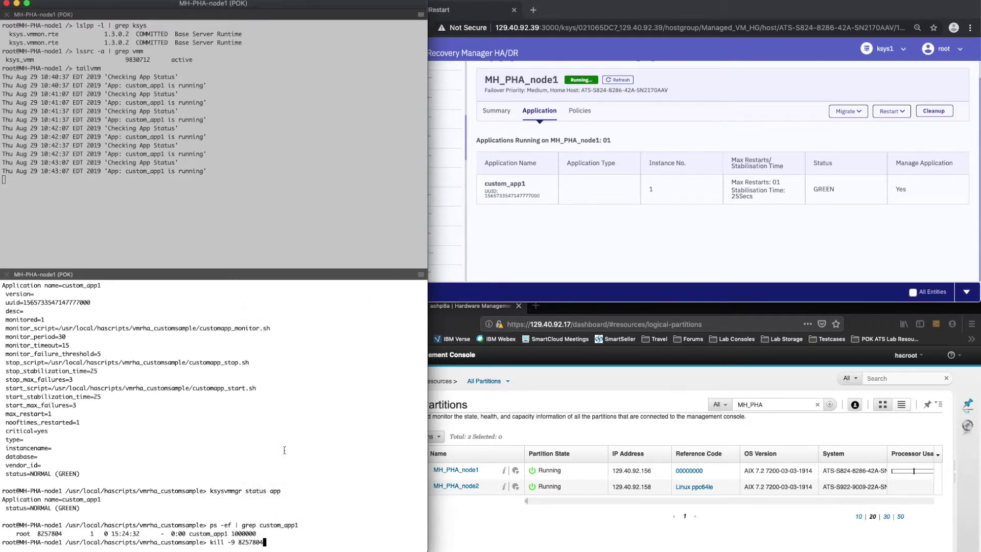
key("Return")
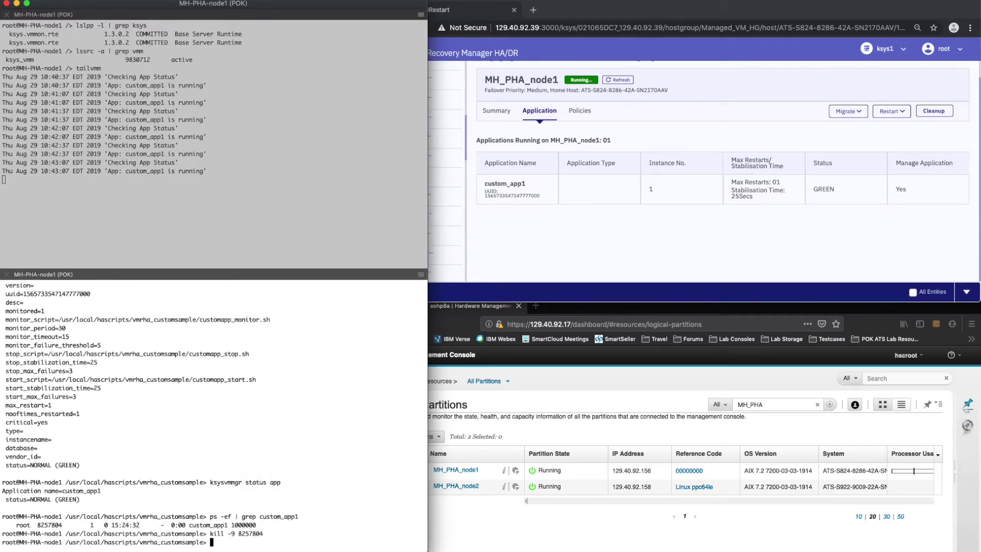
Highlight custom_app1's offline, restarting and started entries in the monitoring log of the first terminal session.
left_click(280, 178)
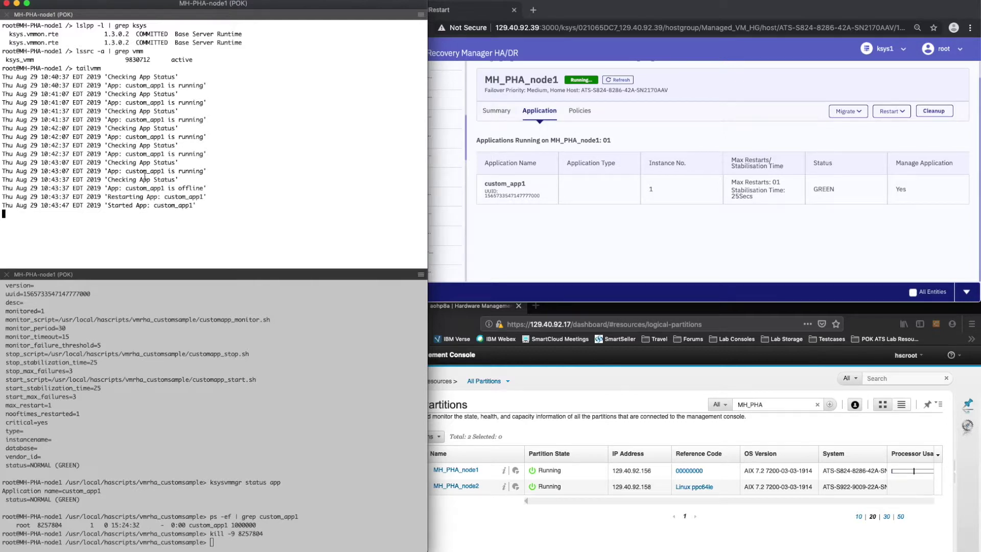
left_click_drag(207, 188, 8, 189)
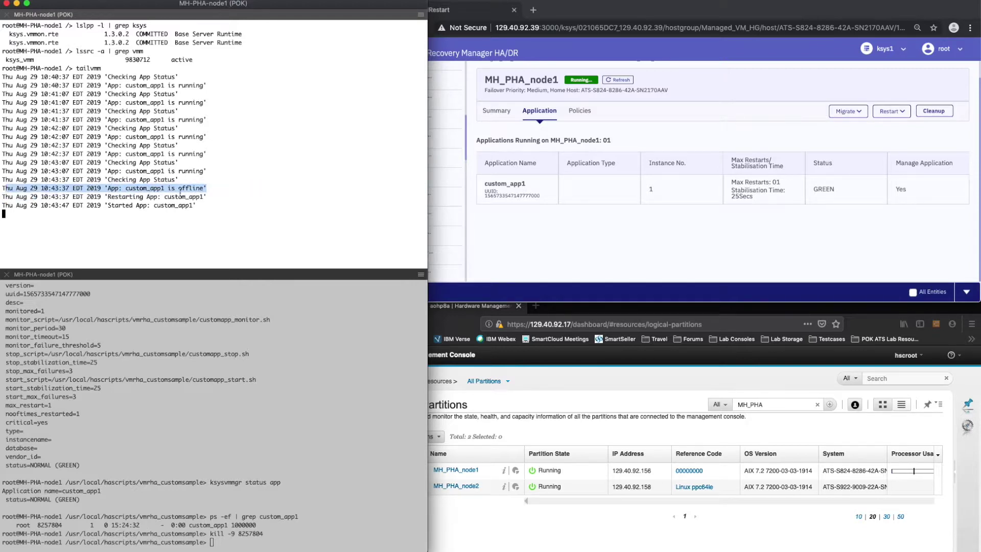
left_click_drag(207, 197, 69, 197)
left_click_drag(197, 205, 2, 205)
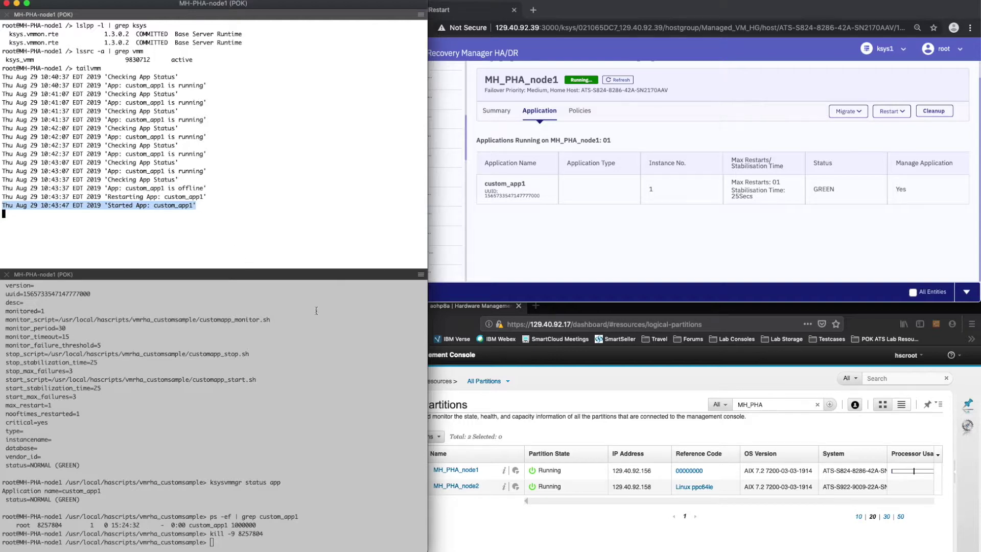
Display the application's monitor script in the second terminal session with "cat *monitor.sh".
left_click(312, 488)
type("cat *monitor.sh")
key("Return")
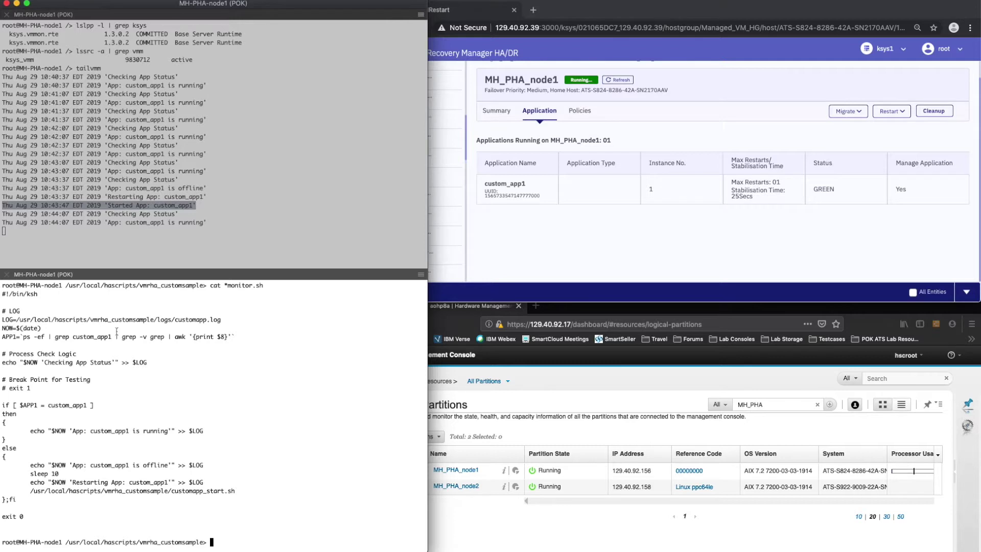
Highlight the log path, the "custom_app1 is running" message and the restart lines in the displayed monitor script.
left_click_drag(230, 322, 134, 315)
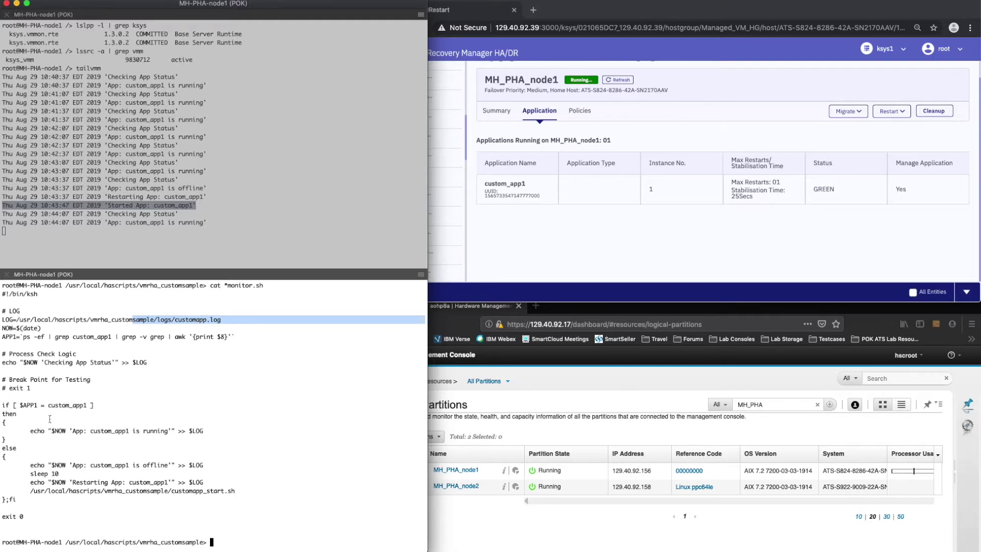
left_click_drag(91, 432, 173, 432)
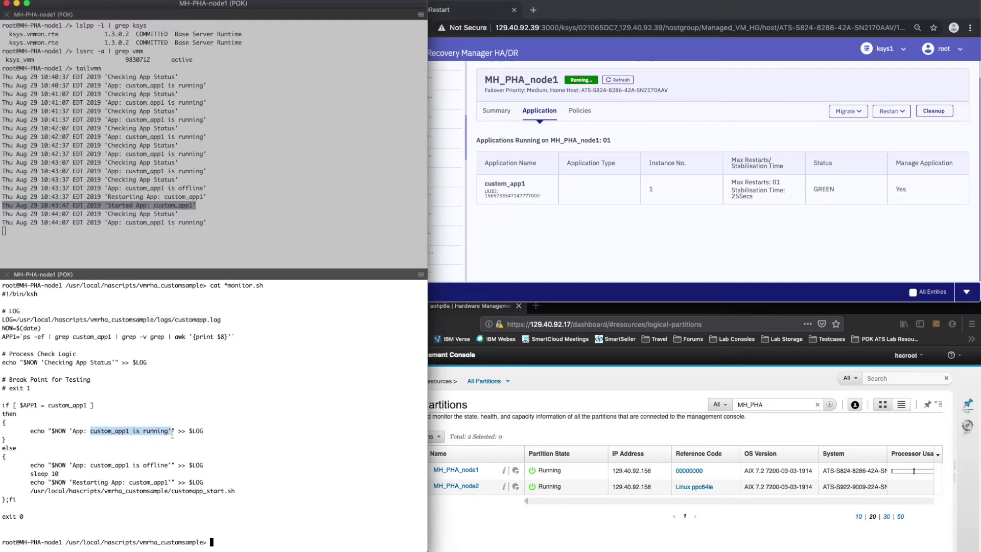
left_click(71, 483)
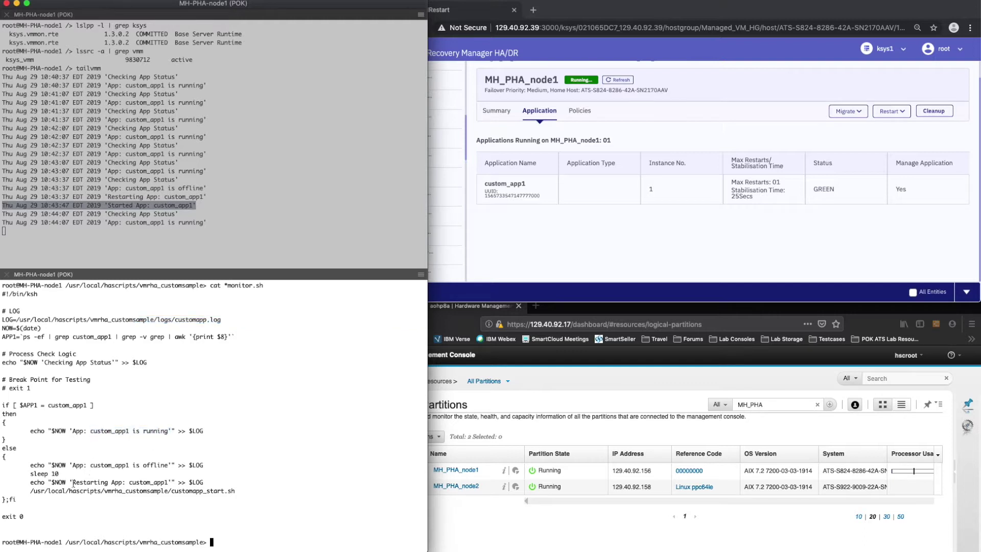
left_click_drag(32, 483, 240, 489)
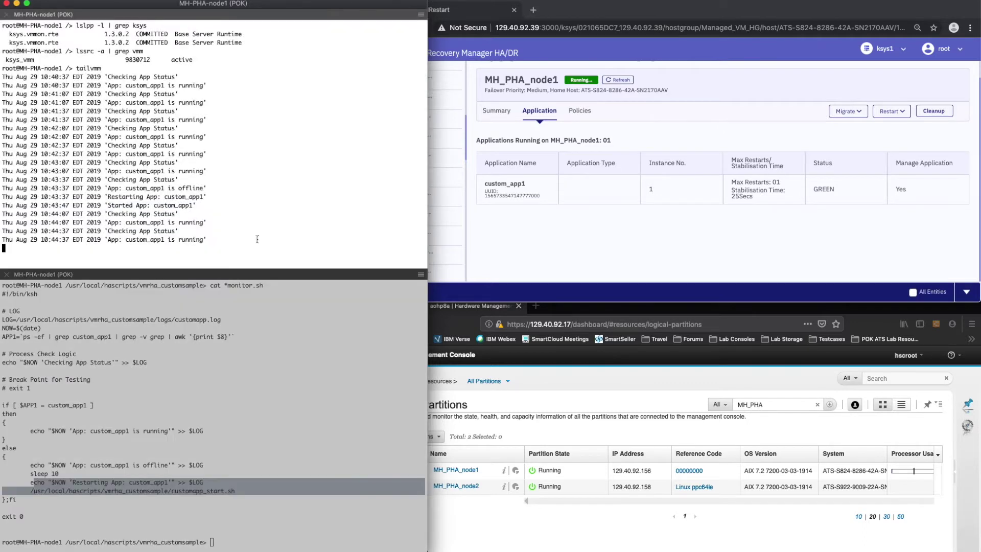
Open customapp_monitor.sh in vi, uncomment the "exit 1" line under "Break Point for Testing", and save the script.
key("super+bracketleft")
left_click(278, 508)
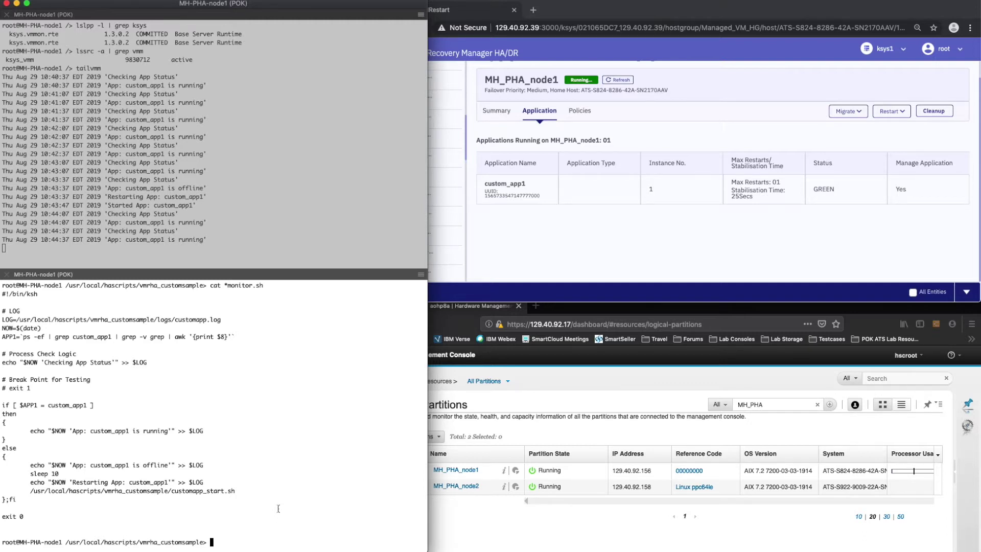
type("vi *monitor.sh")
key("Return")
key("Down")
key("Down")
key("Down")
key("Down")
key("Down")
key("Down")
key("Down")
key("Down")
key("Down")
key("Down")
key("Down")
key("Down")
key("Up")
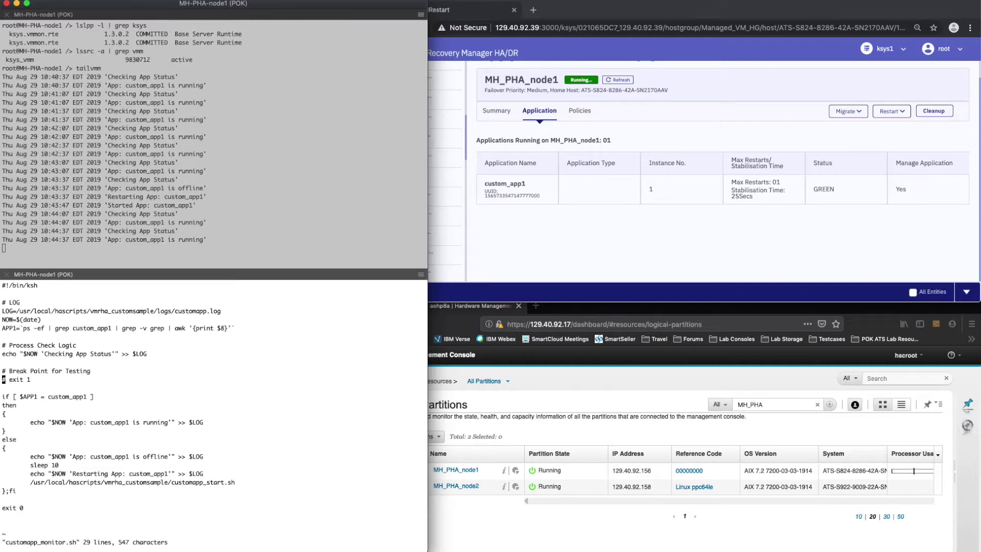
key("x")
key("x")
type(":wq")
key("Return")
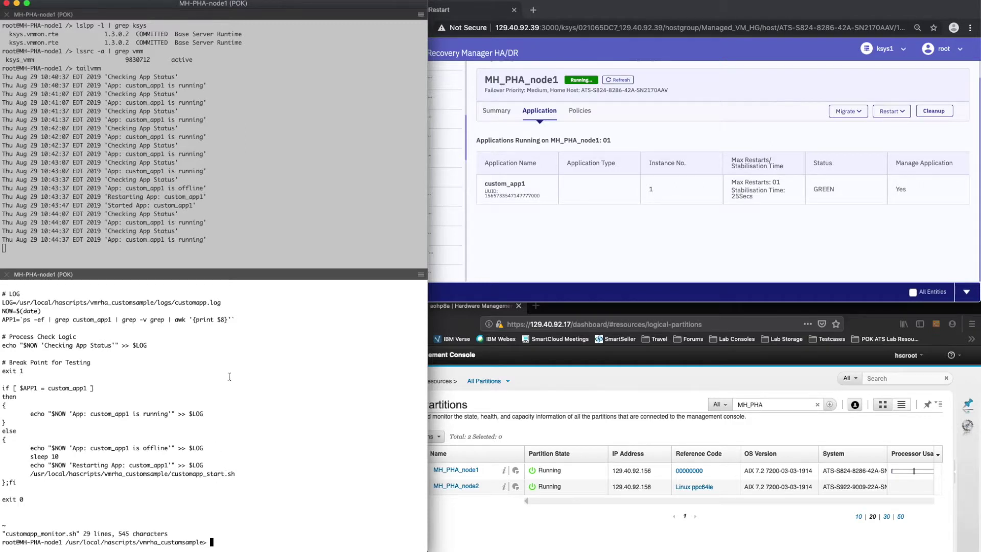
Follow the monitoring log in the first terminal session and highlight the newest "Checking App Status" entry.
left_click(245, 228)
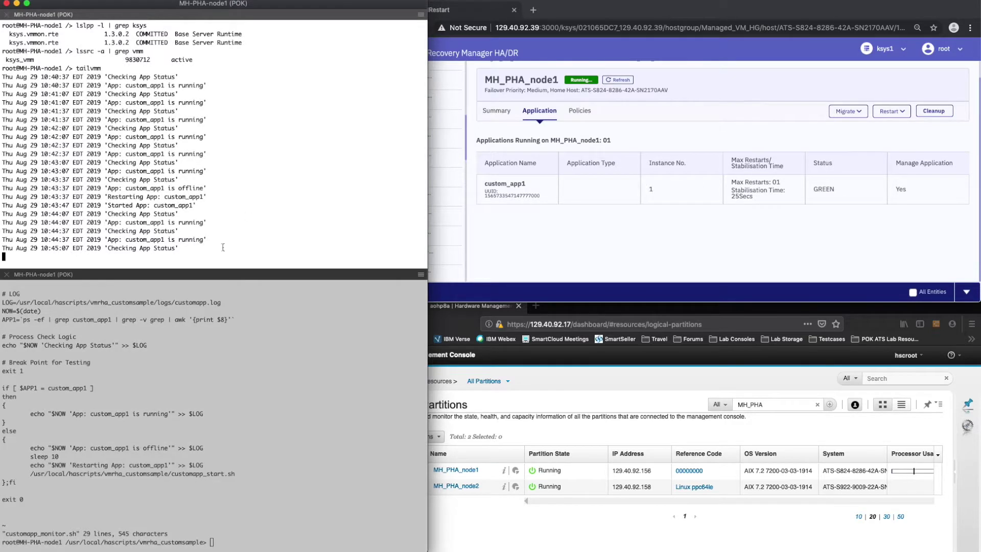
left_click_drag(180, 249, 3, 250)
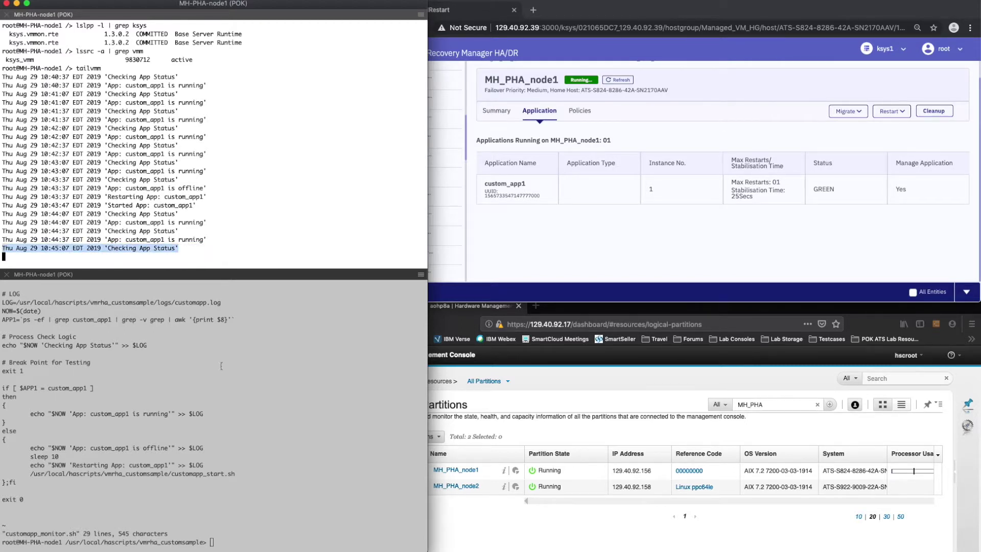
left_click(270, 476)
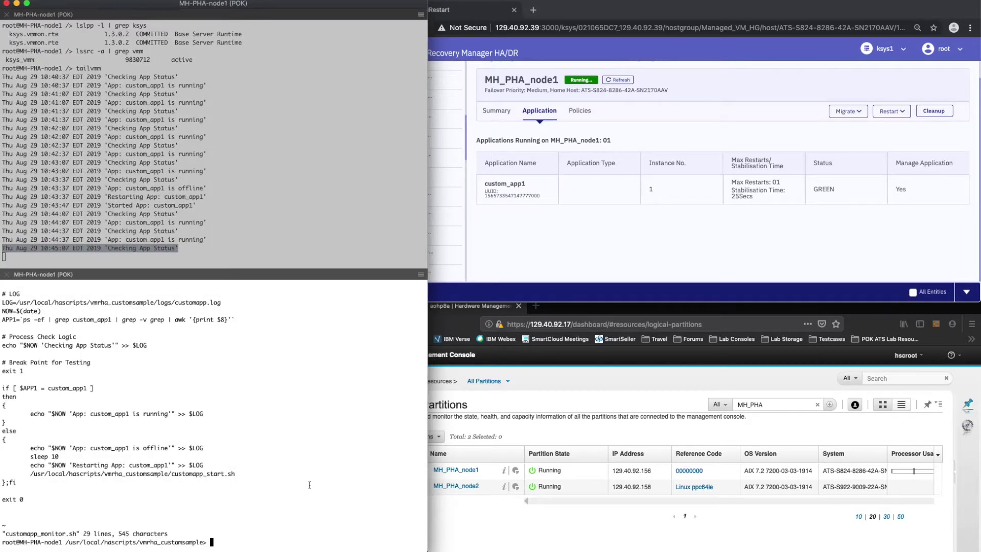
left_click(531, 525)
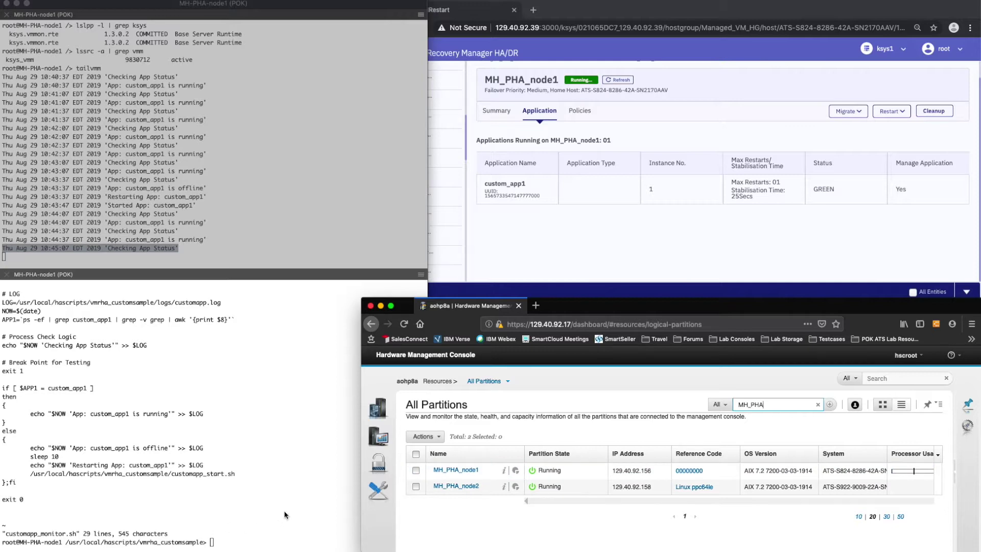
left_click(247, 508)
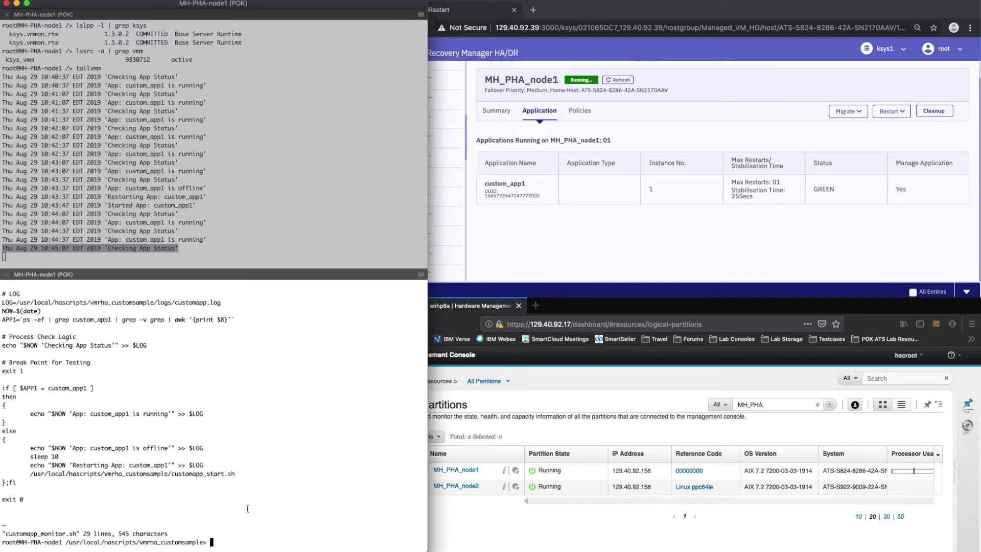
left_click(221, 256)
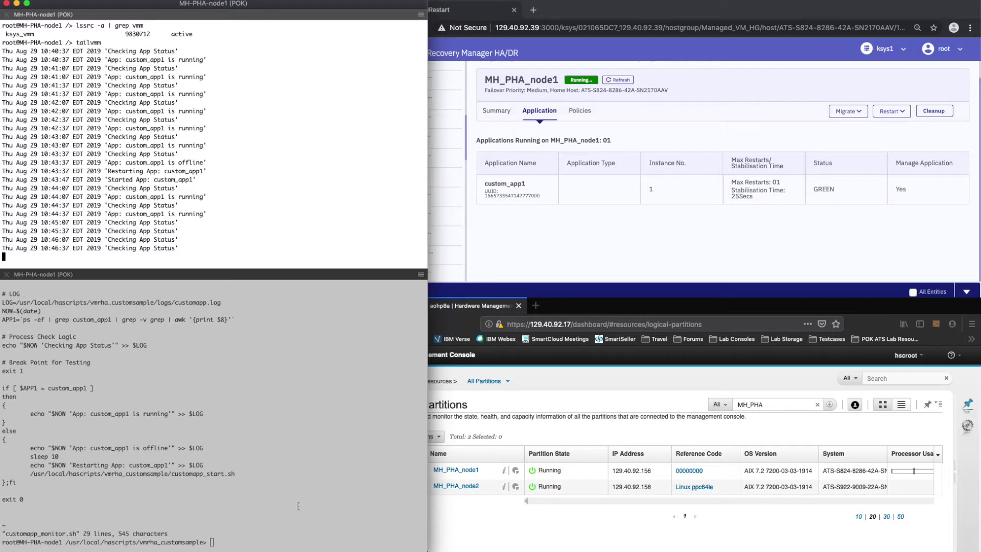
Query the VM monitor settings in the second terminal session with "ksysvmmgr q vmm" and highlight the rebootappstarttype entry.
left_click(302, 530)
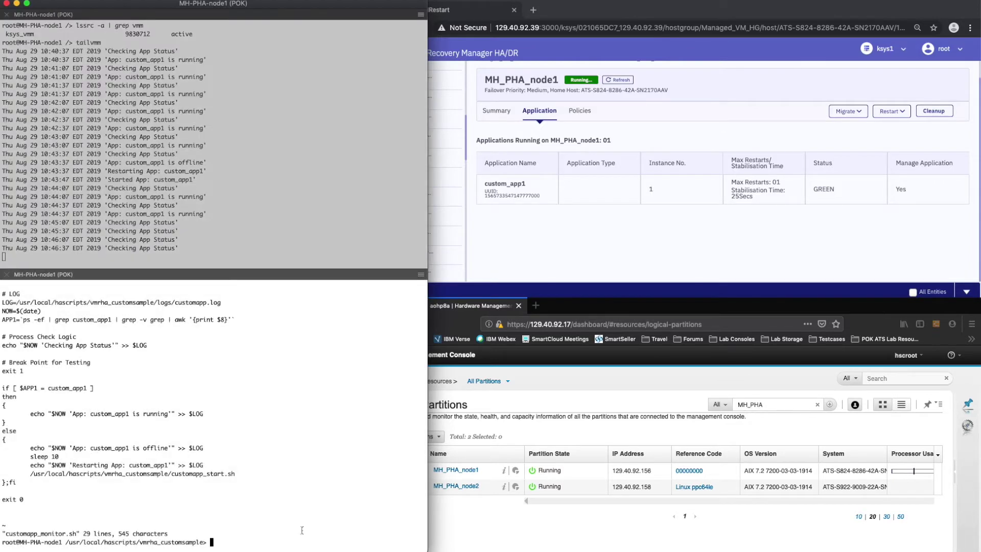
type("ksysvmmgr q vmm")
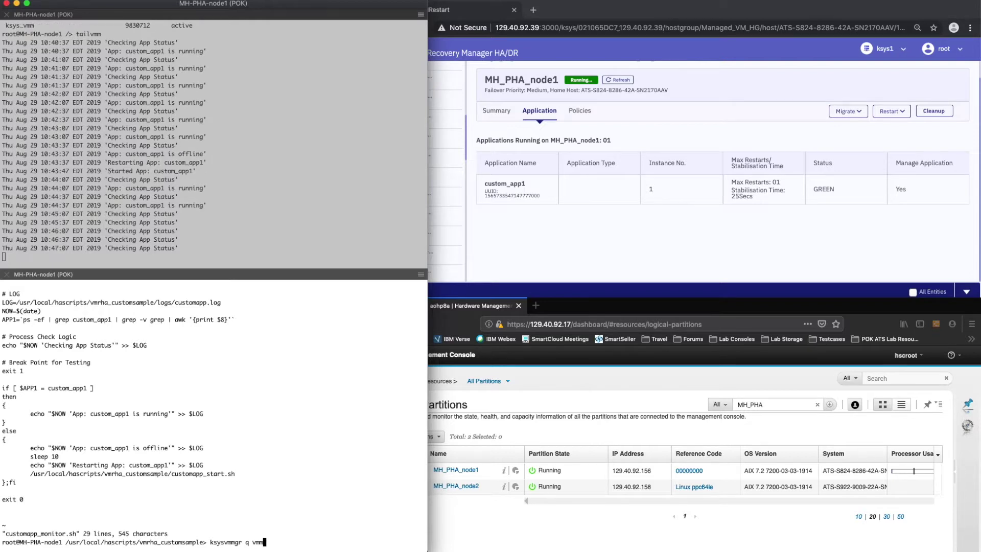
key("Return")
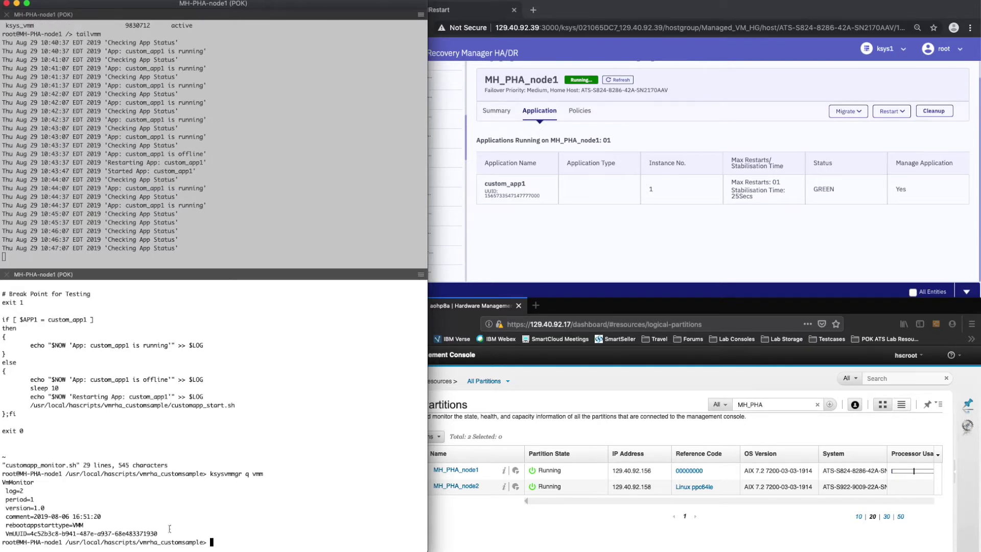
triple_click(88, 524)
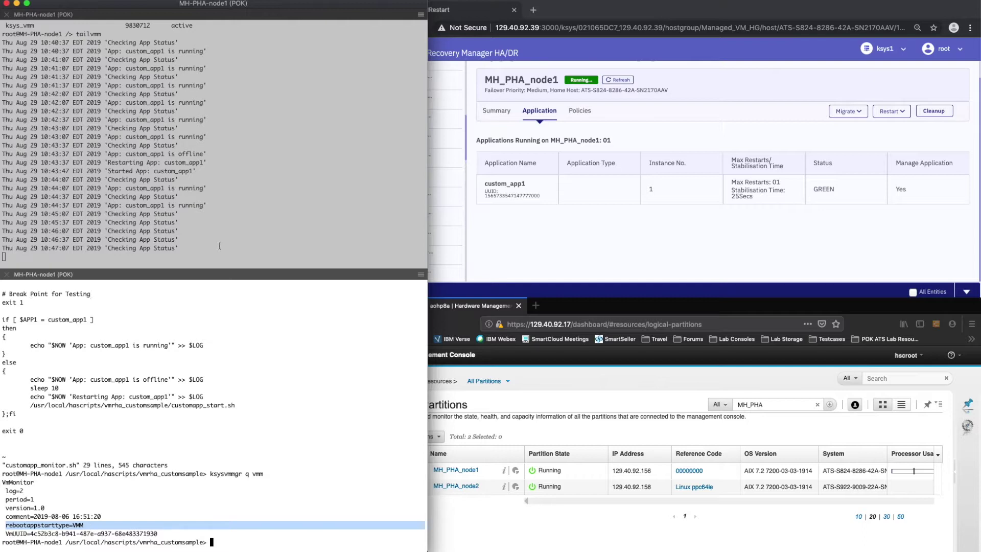
Highlight the "Stopped App: custom_app1" log entry, and view MH_PHA_node1's summary in VM Recovery Manager.
left_click(254, 239)
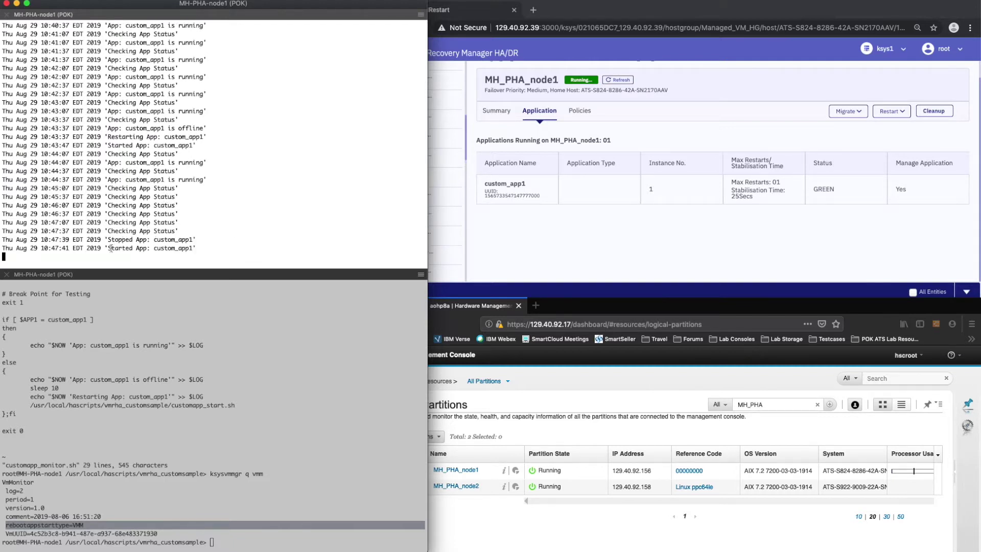
left_click_drag(108, 239, 199, 239)
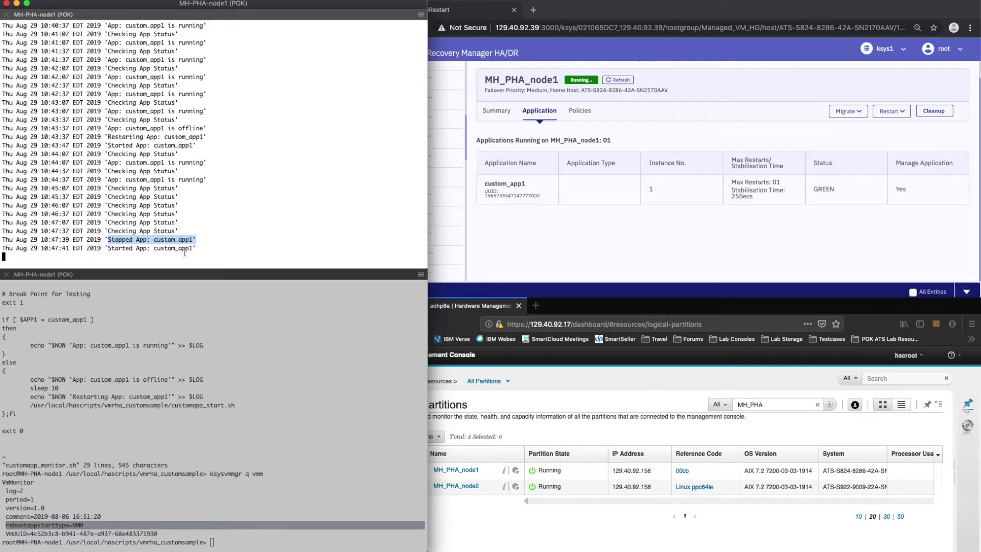
left_click(553, 402)
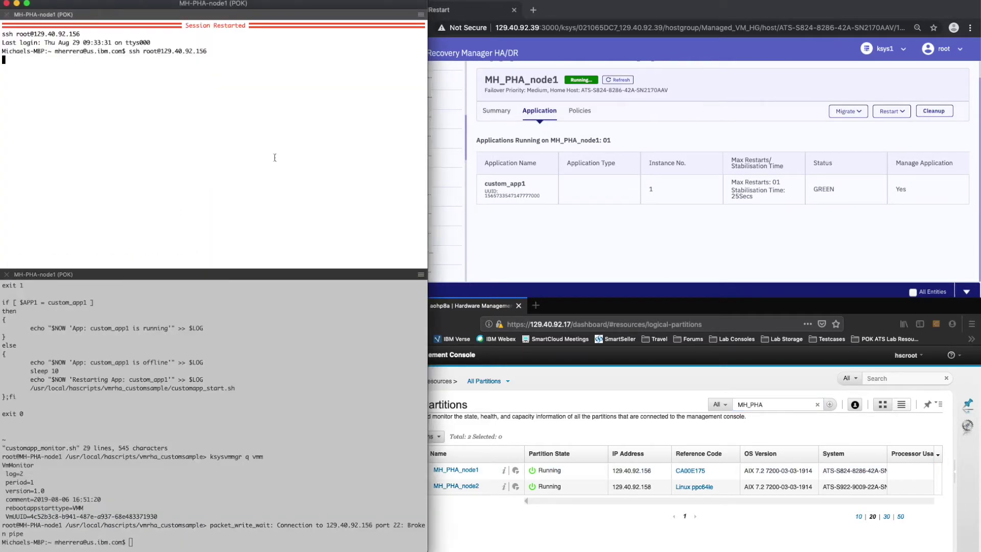
left_click(446, 179)
Restart the first terminal session and log back in to MH_PHA_node1 over SSH with the root account password.
left_click(125, 0)
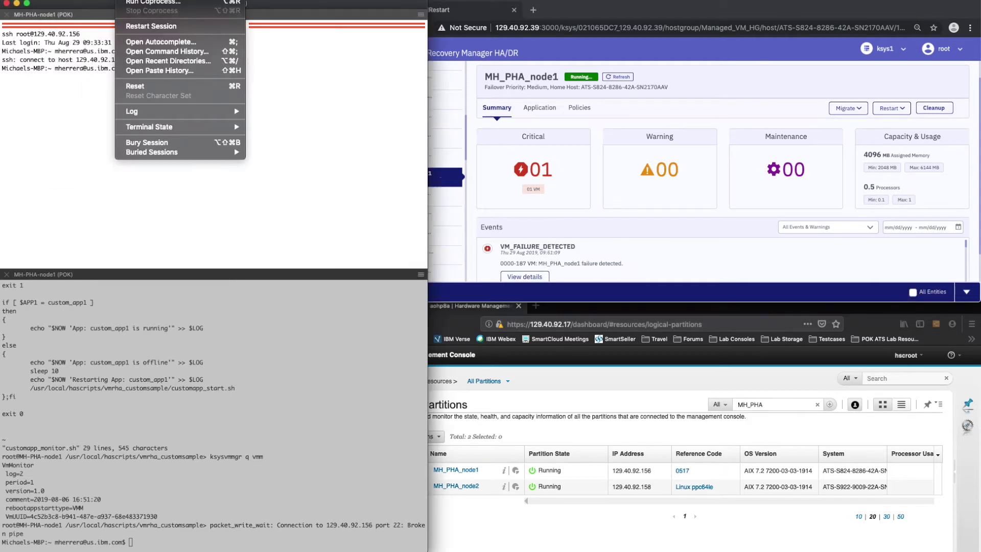
left_click(148, 26)
key("Return")
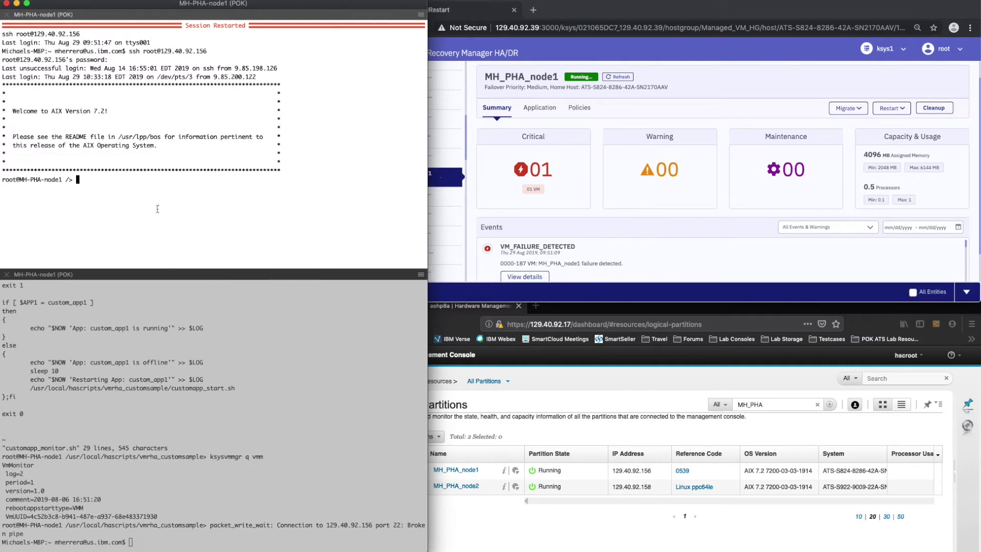
Query the application status in the first terminal session with "ksysvmmgr status app", and follow the monitoring log with "tailvmm".
type("ksysvmmgr status app")
key("Return")
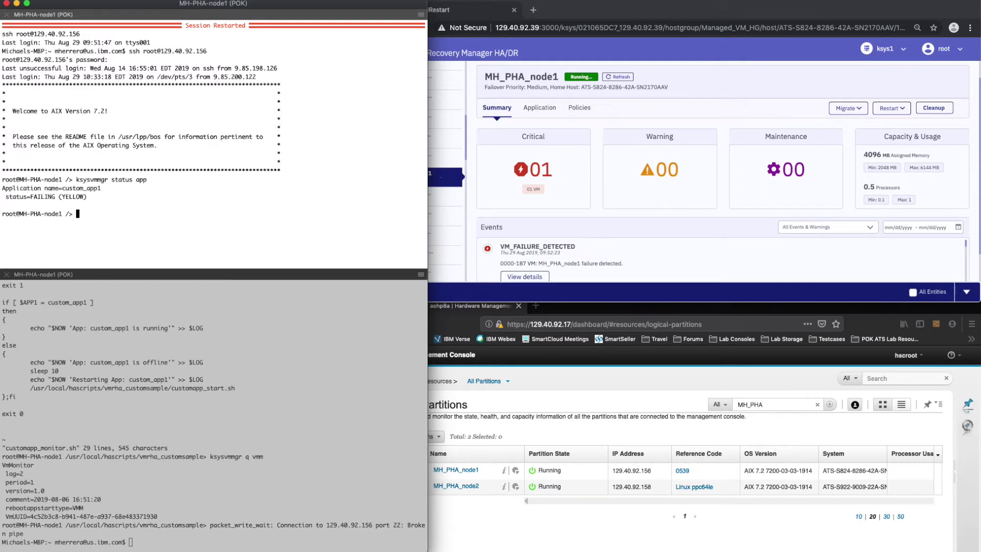
type("tailvmm")
key("Return")
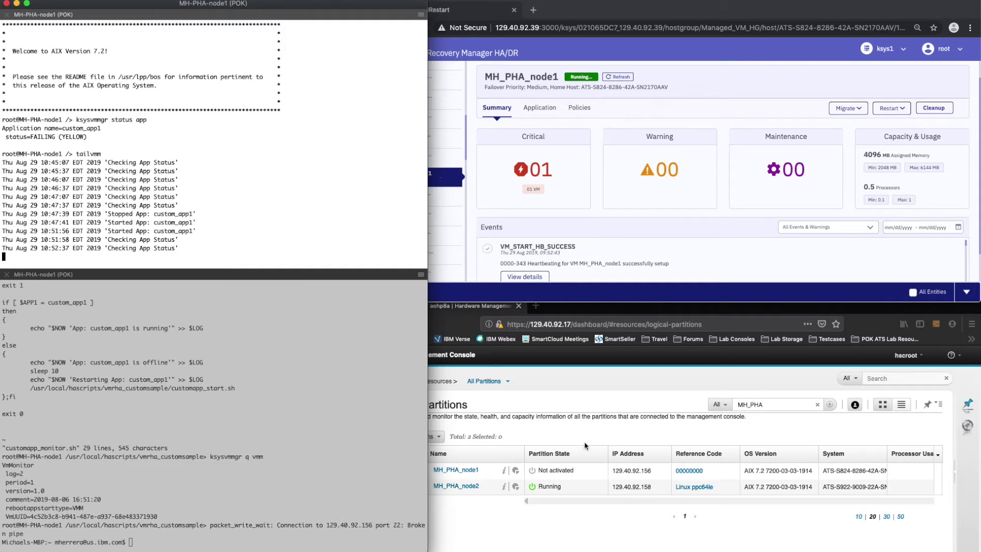
Restart the second terminal session, log back in over SSH with the root account password, and check the partitions in the Hardware Management Console.
left_click(565, 521)
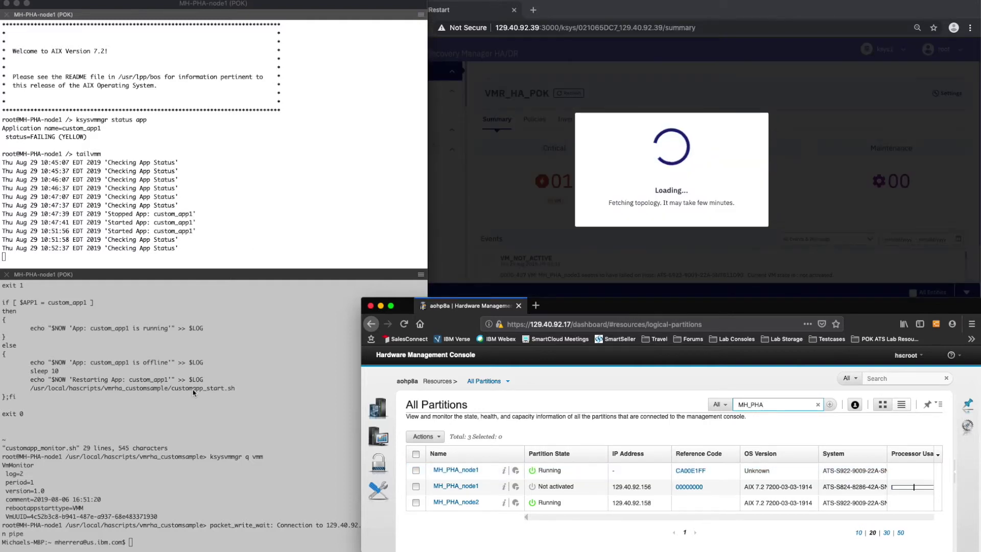
left_click(215, 219)
left_click(130, 1)
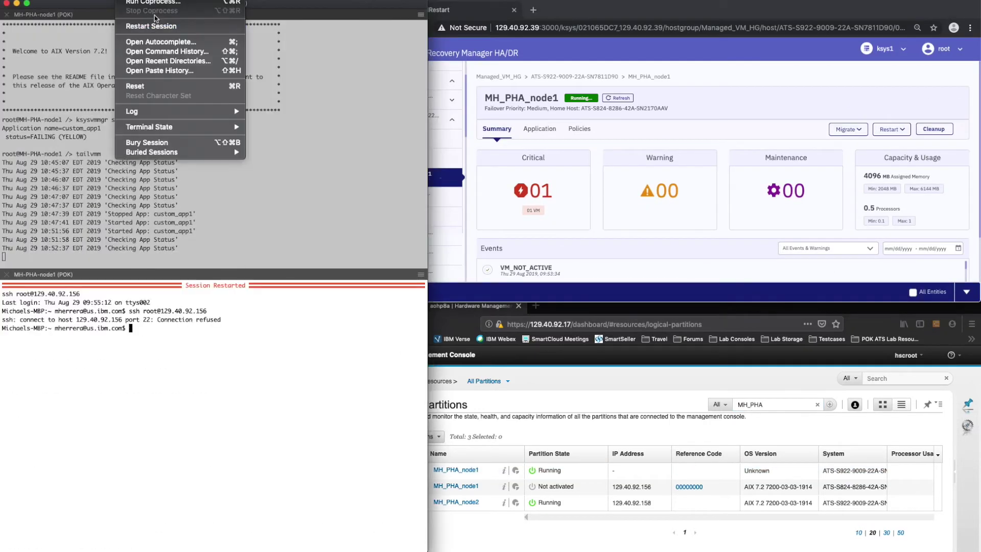
left_click(152, 25)
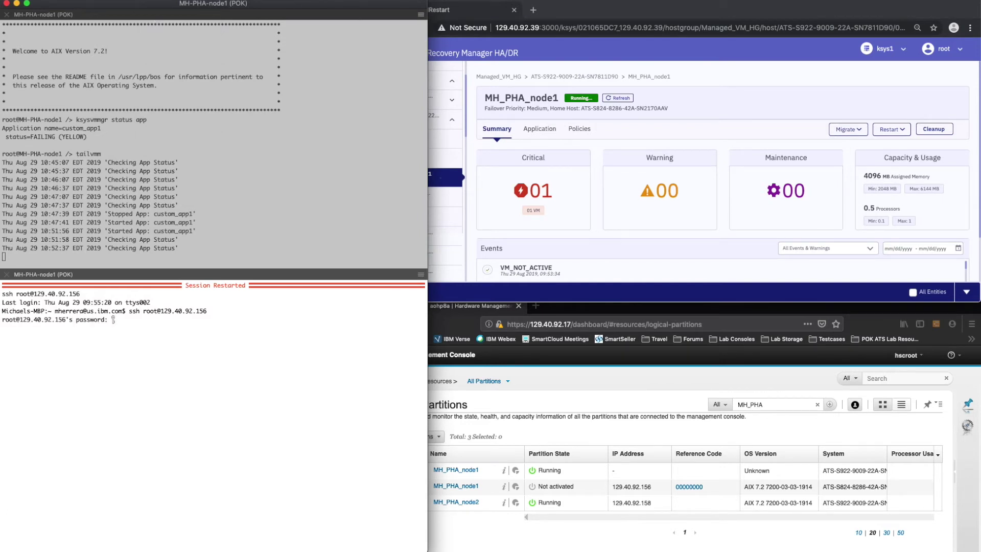
key("Return")
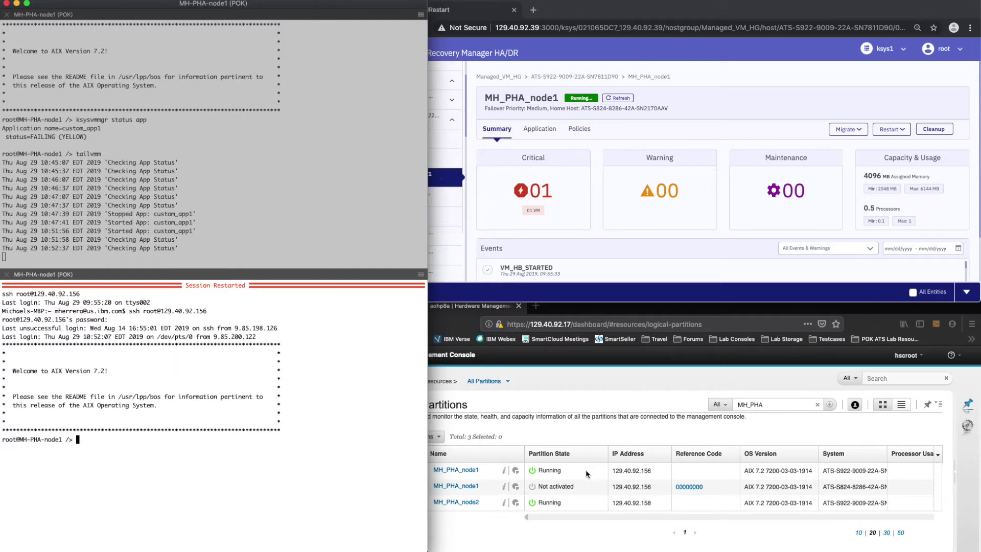
left_click(553, 438)
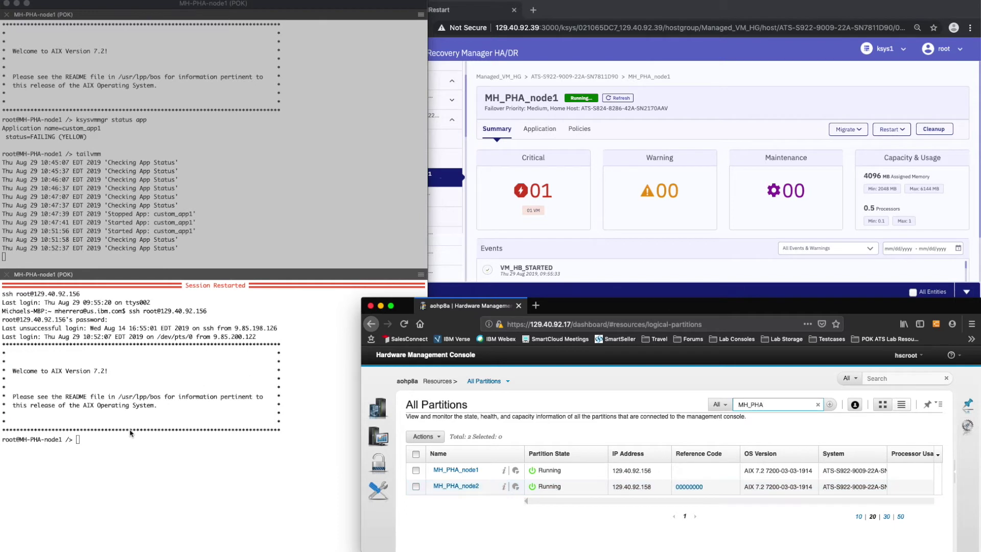
Change to the /usr/local/hascripts/vmr* directory in the second terminal session and list its files with "ls -l".
left_click(139, 442)
type("cd /u")
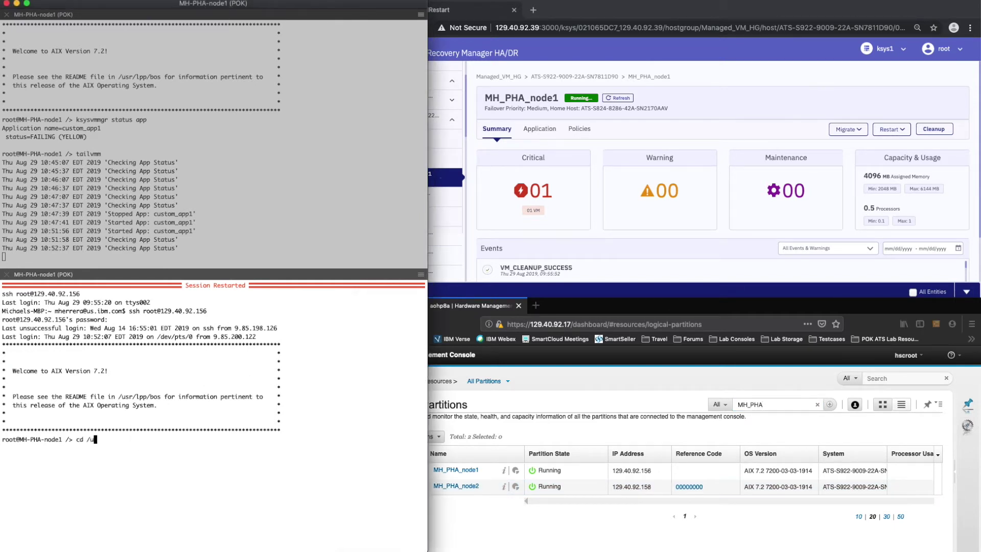
type("sr/local/hascr")
key("BackSpace")
key("BackSpace")
key("BackSpace")
key("BackSpace")
key("BackSpace")
key("BackSpace")
type("/hascripts/vmr*")
key("Return")
type("ls -l")
key("Return")
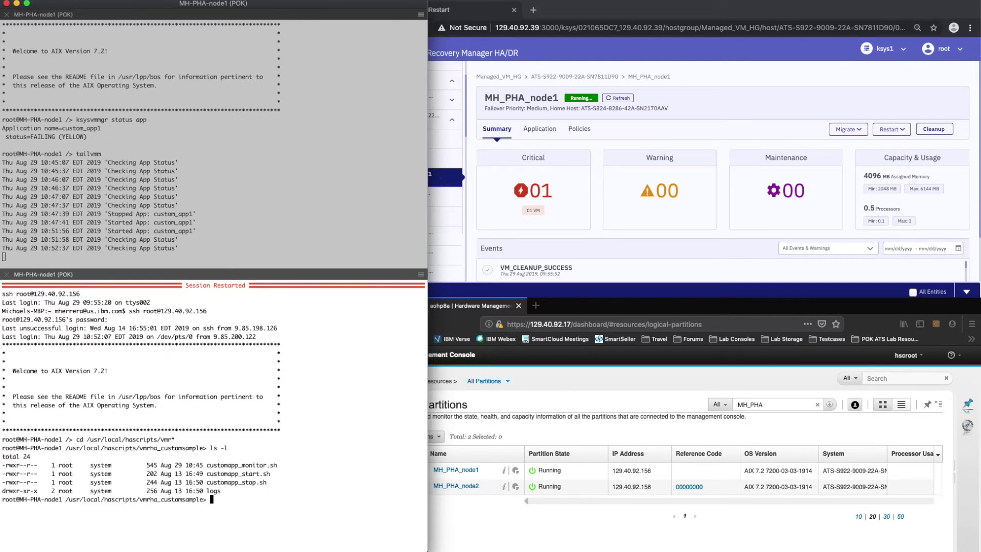
Edit customapp_monitor.sh in vi, comment out the "exit 1" line under "Break Point for Testing", and save the script.
type("vi *monitor.sh")
key("Return")
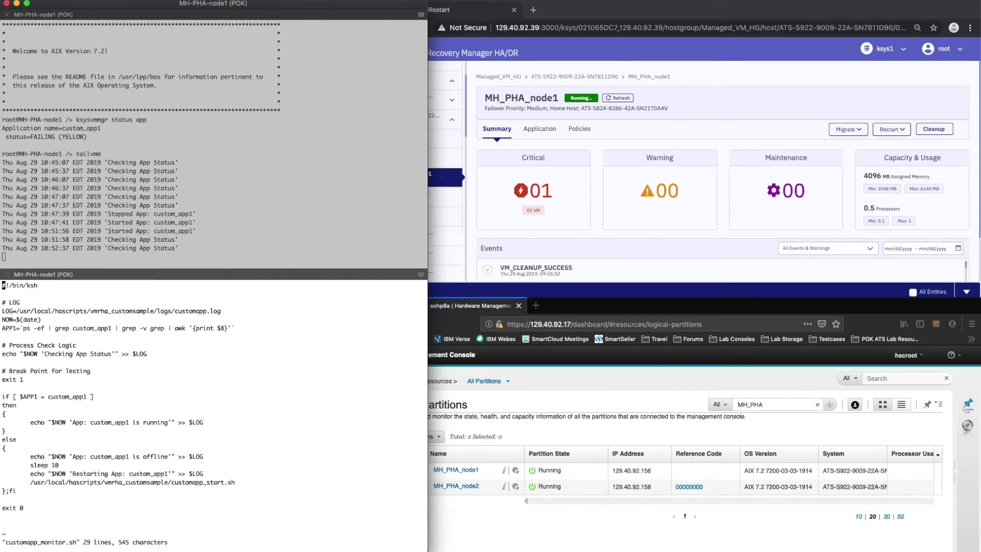
key("Down")
key("Down")
key("Down")
key("Down")
key("Down")
key("Down")
key("Down")
key("Down")
key("Down")
key("Down")
key("Down")
type("i#")
key("Escape")
type(":")
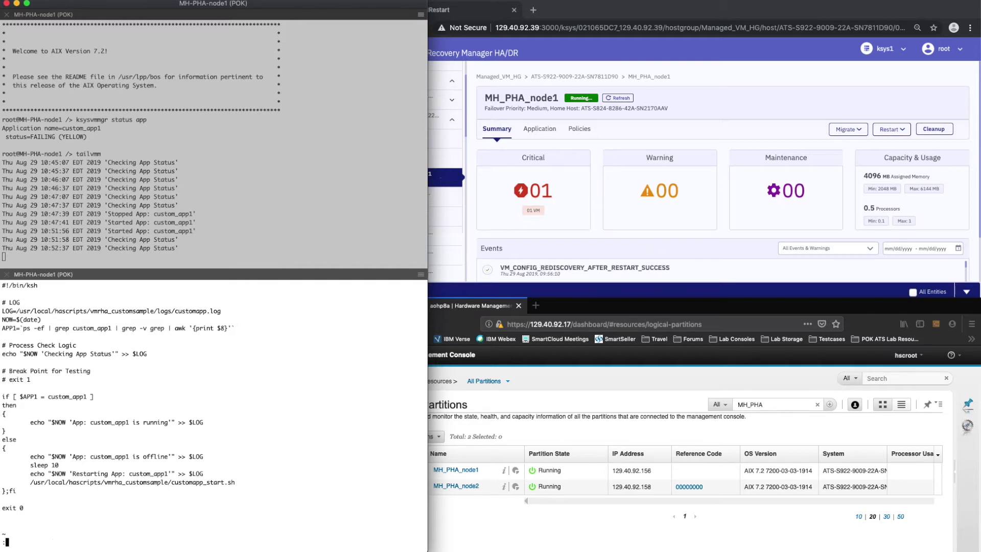
type("wq")
key("Return")
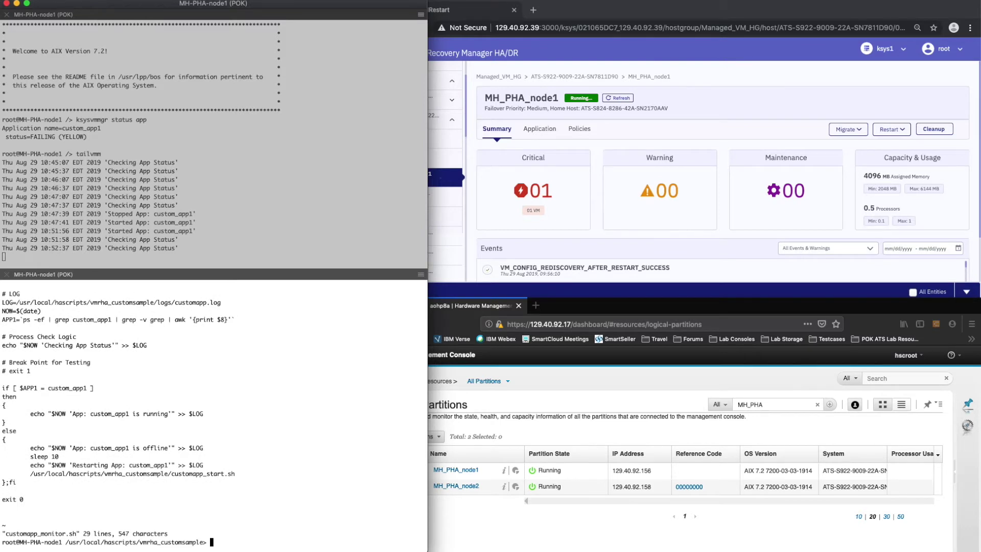
Restart the first terminal session, log back in over SSH with the root account password, and follow the monitoring log with "tailvmm".
left_click(202, 197)
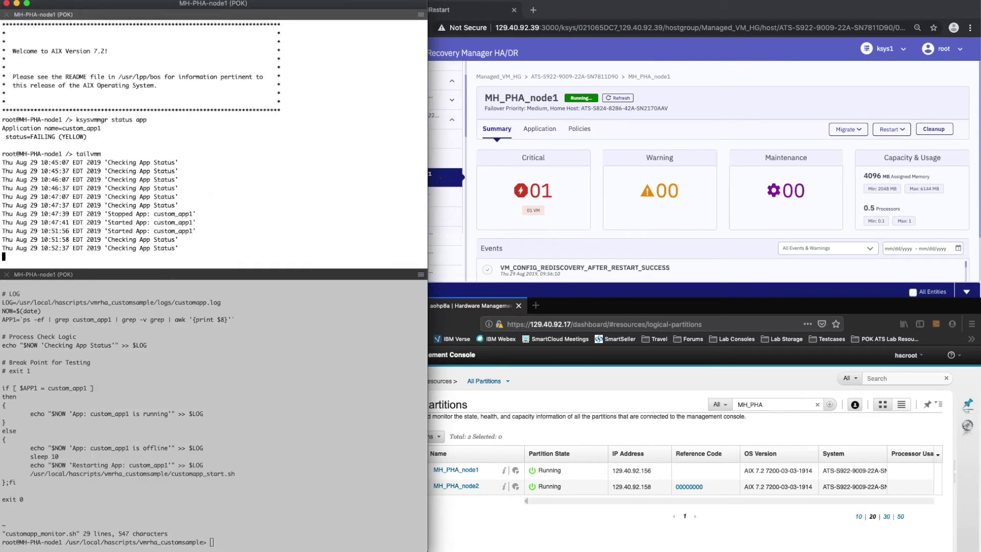
left_click(131, 0)
left_click(157, 27)
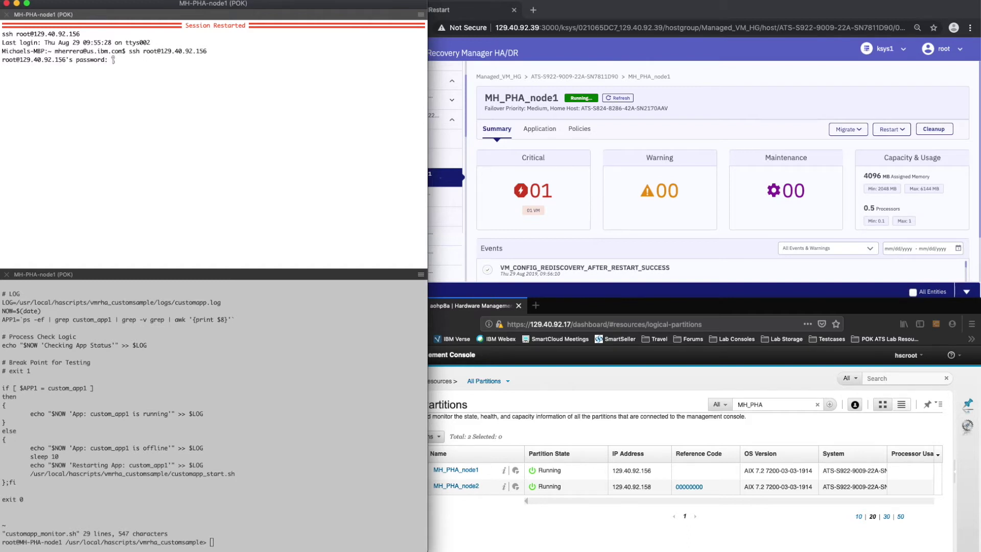
key("Return")
type("tailvmm")
key("Return")
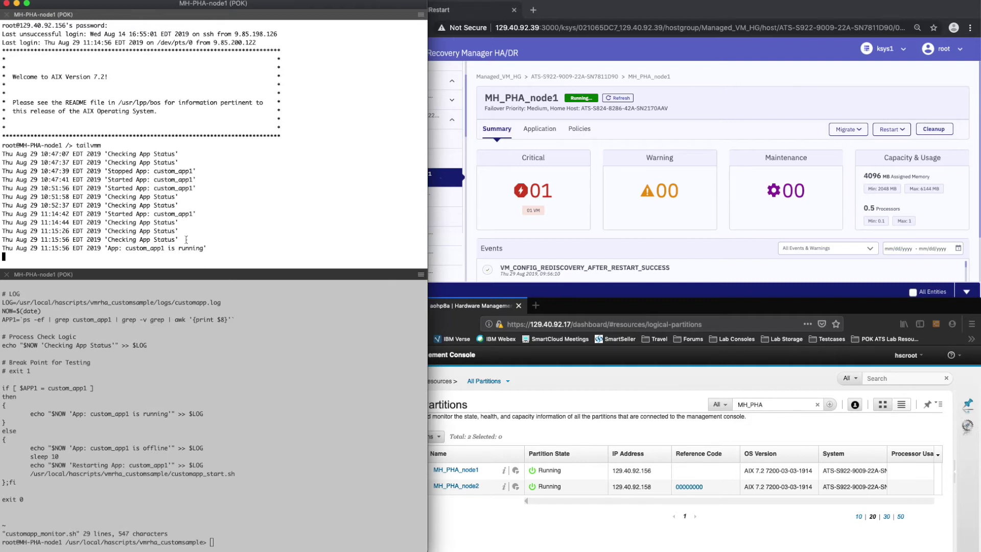
Query the application status in the second terminal session with "ksysvmmgr status app" and highlight the custom_app1 result.
left_click(281, 452)
type("ksysv")
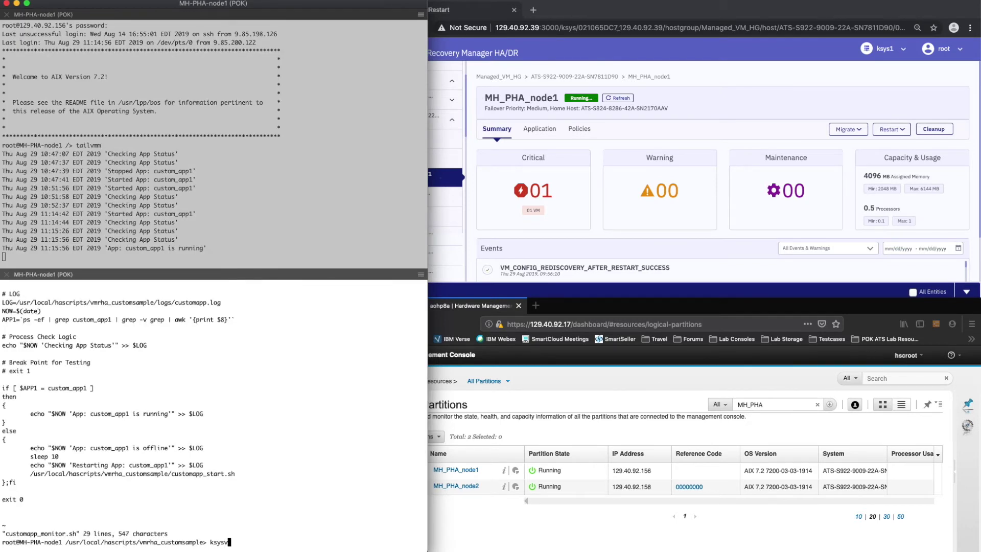
type("mmgr status app")
key("Return")
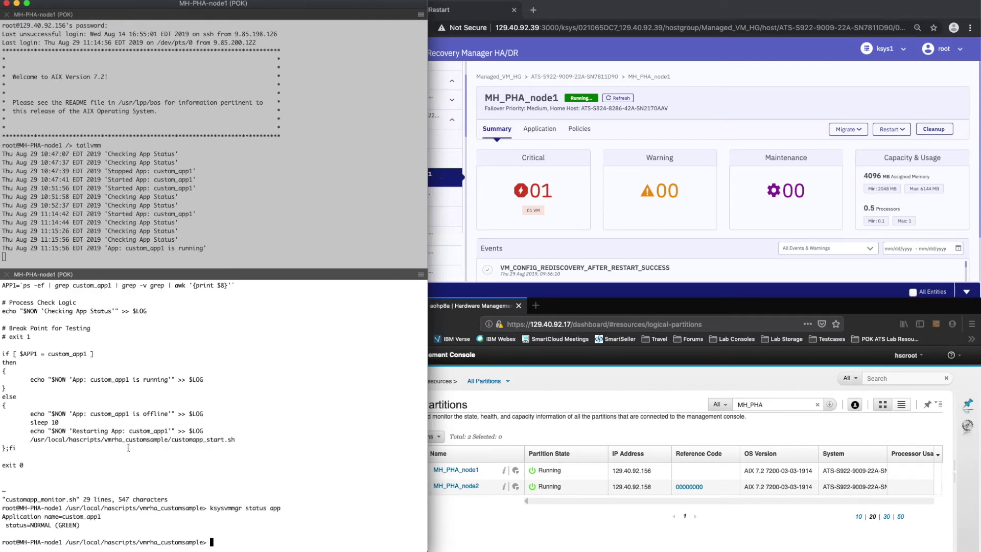
left_click_drag(86, 526, 2, 517)
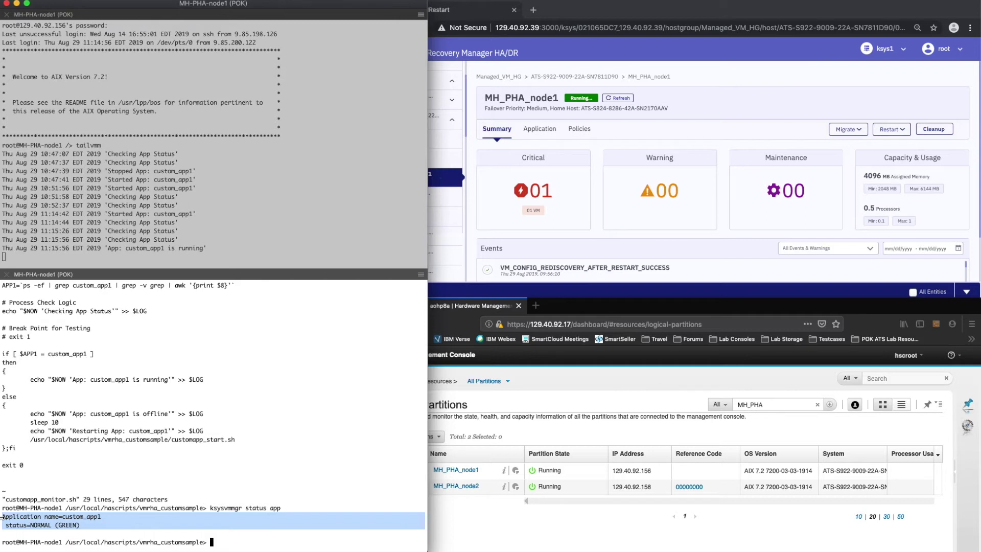
Reselect MH_PHA_node1 under its host in VM Recovery Manager and view its application details.
left_click(734, 63)
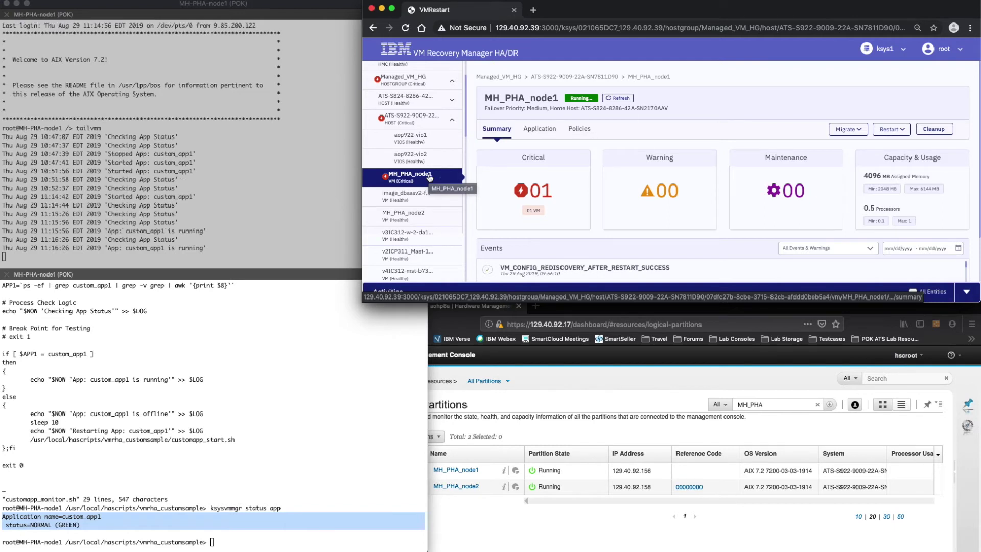
left_click(448, 177)
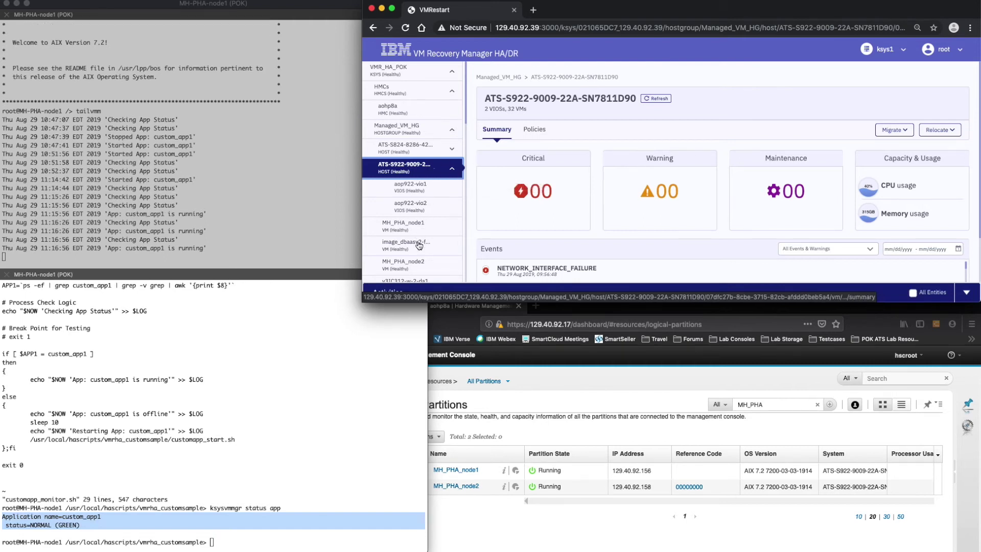
left_click(424, 225)
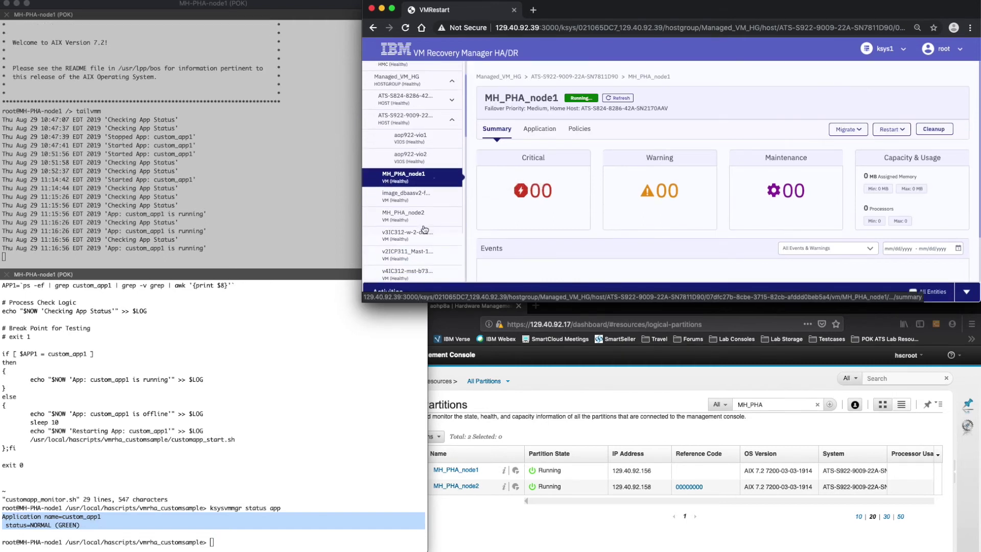
left_click(542, 130)
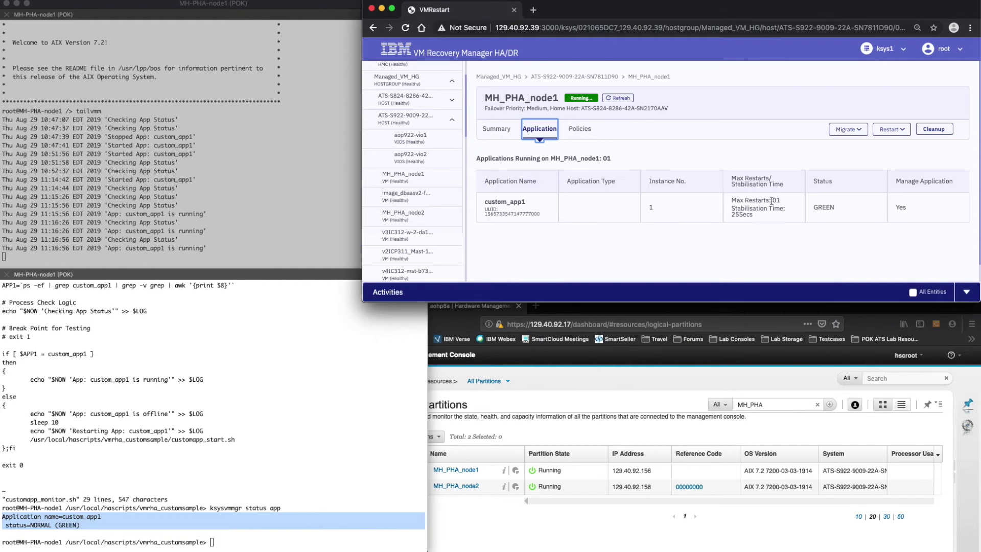
Check MH_PHA_node1's system in the Hardware Management Console, and open the VM's migration options in VM Recovery Manager.
left_click(791, 428)
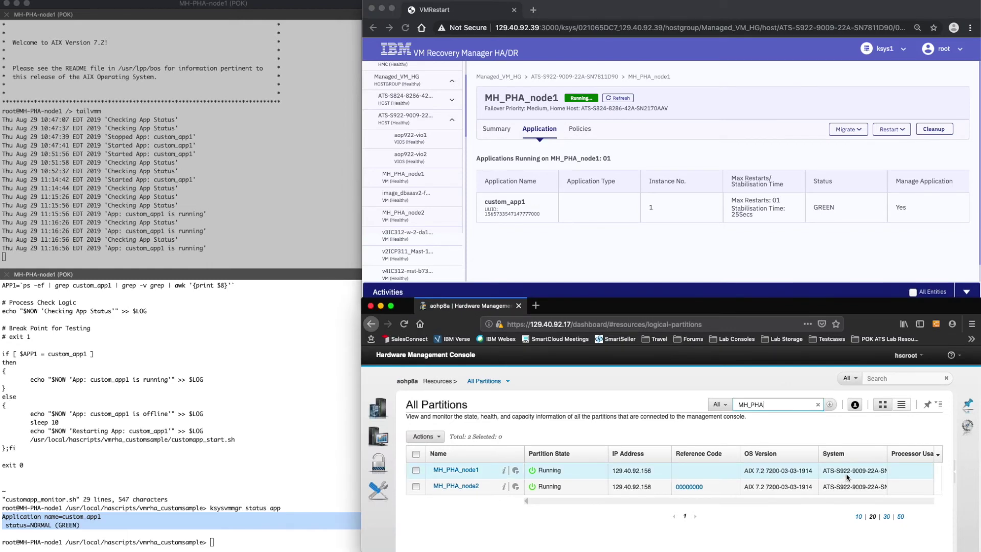
left_click(179, 241)
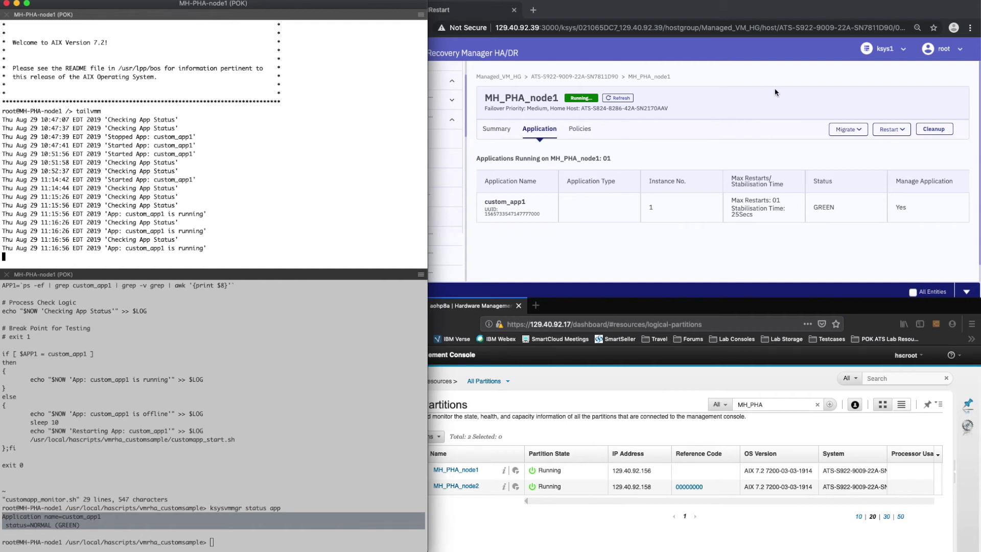
left_click(787, 83)
left_click(860, 130)
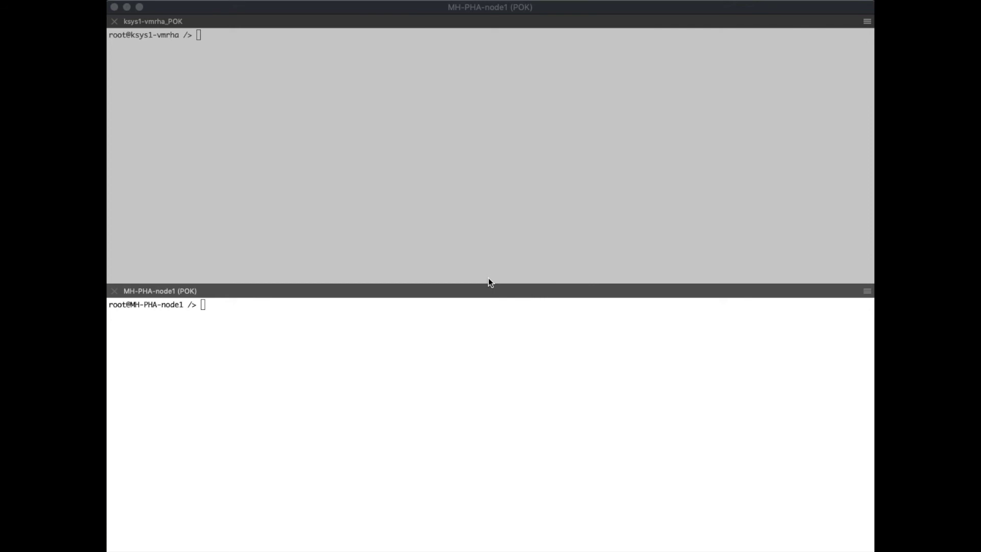
Rerun the stored lsrsrc query for MH_PHA_node1 in the ksys1-vmrha session with "r lsrsrc" and highlight the VmMaxRestartCount entry.
left_click(446, 128)
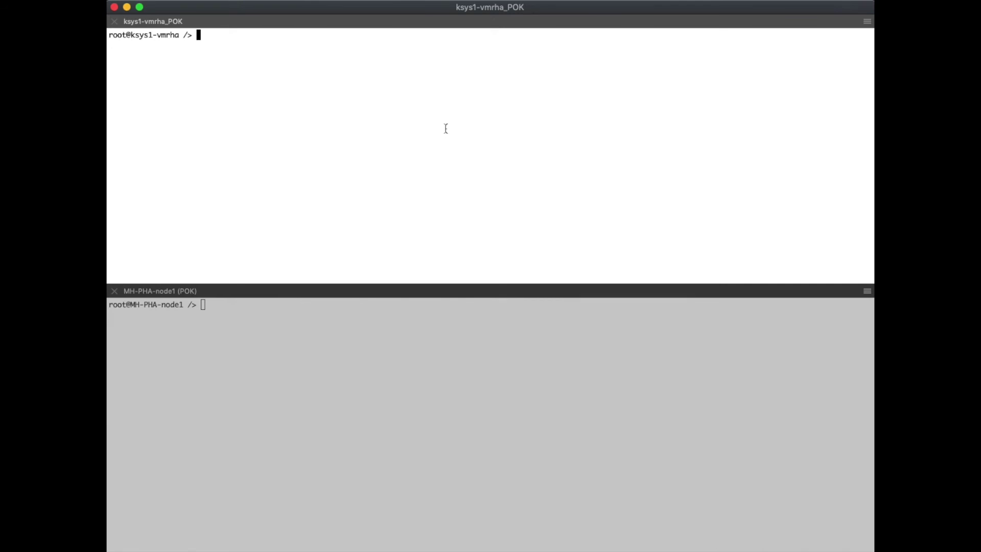
type("r lsrsrc")
key("Return")
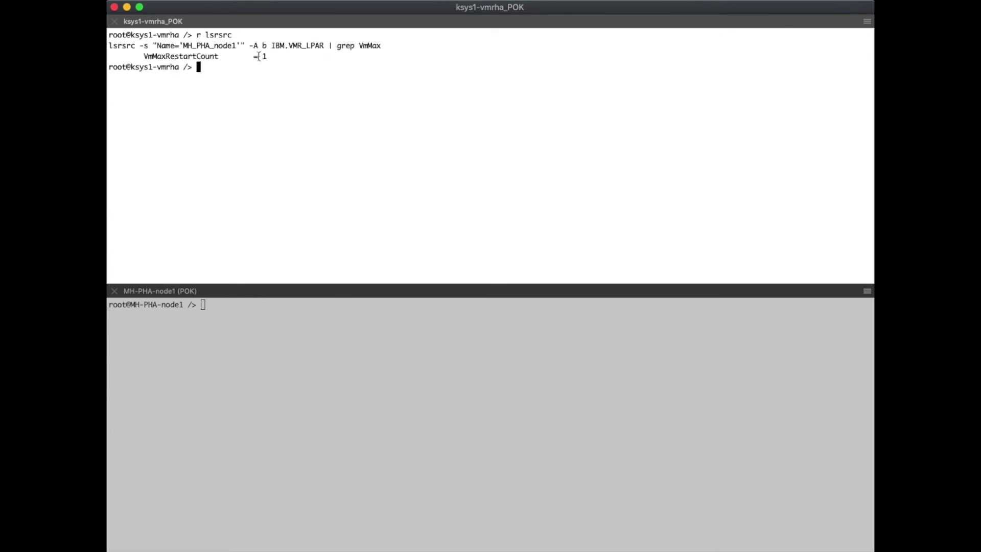
left_click_drag(266, 56, 142, 57)
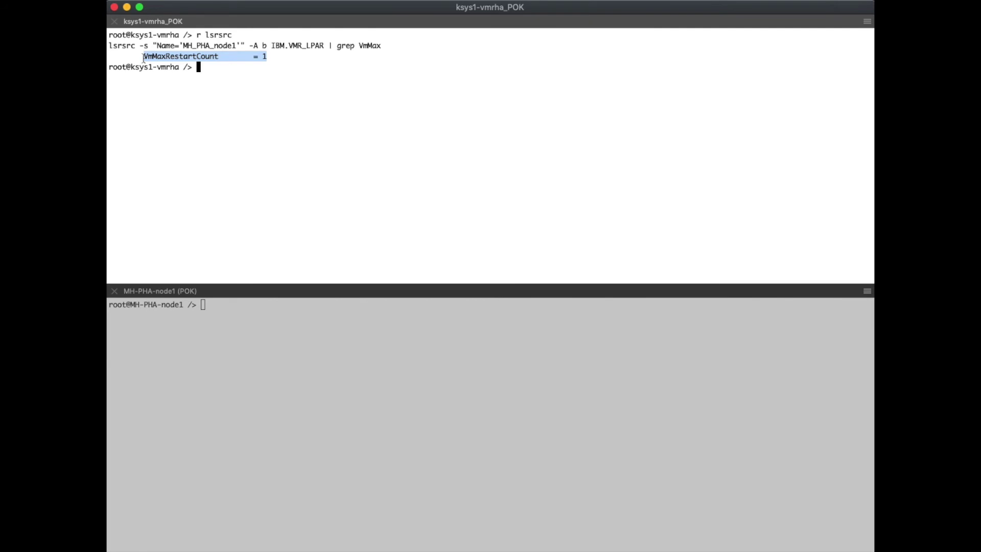
Query the application settings in the MH-PHA-node1 session with "ksysvmmgr q app" and highlight the max_restart entry.
left_click(314, 336)
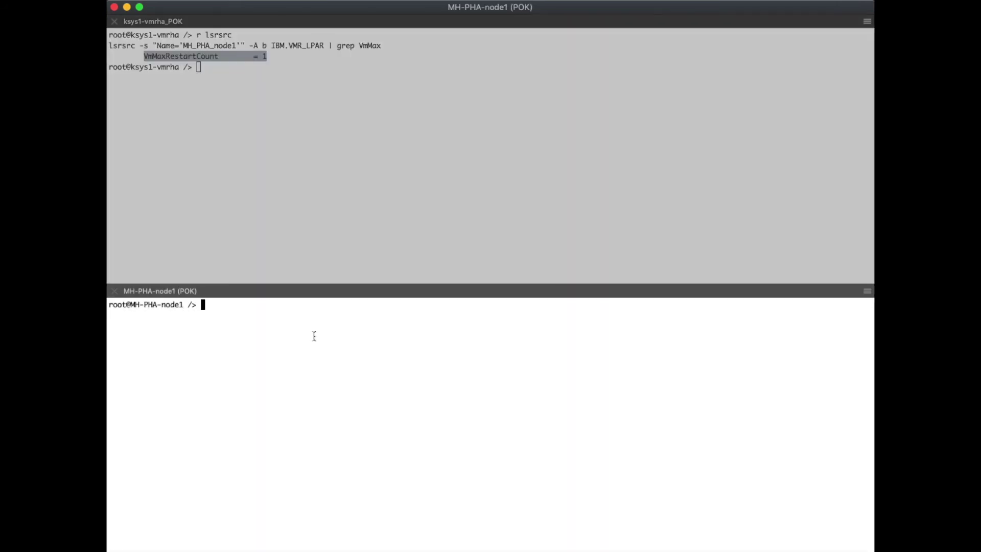
type("ksysmg")
key("BackSpace")
type("gr")
key("BackSpace")
key("BackSpace")
key("BackSpace")
type("vmmgr q app")
key("Return")
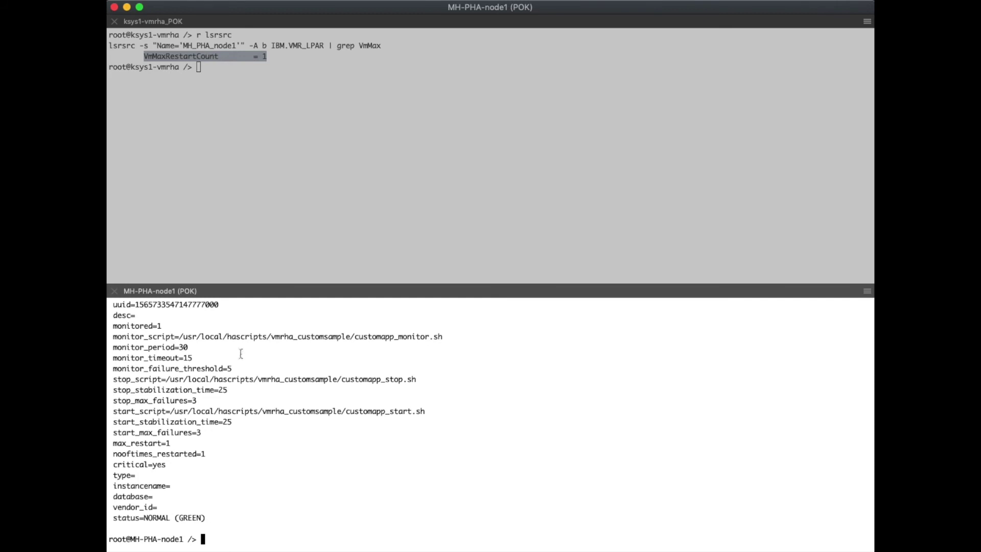
left_click_drag(173, 445, 108, 443)
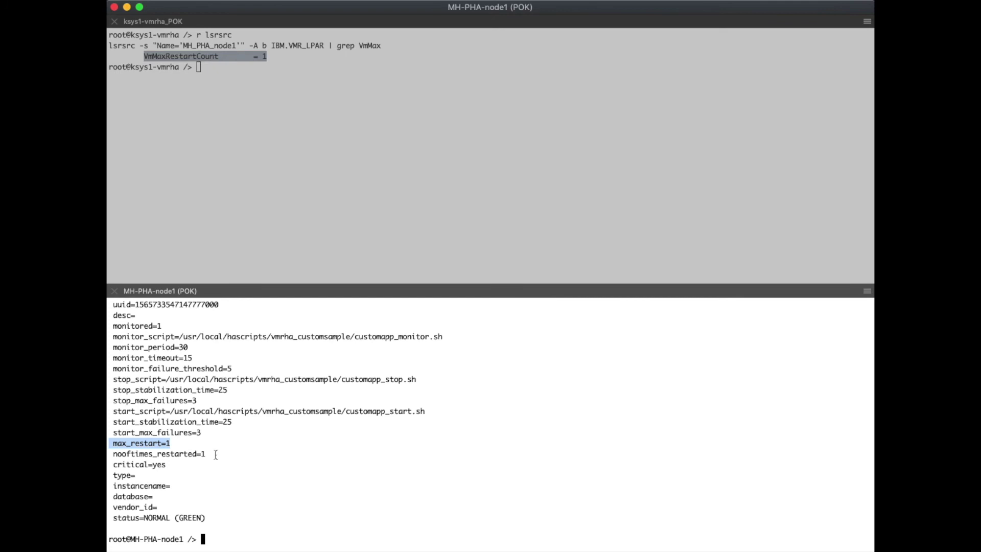
left_click(343, 533)
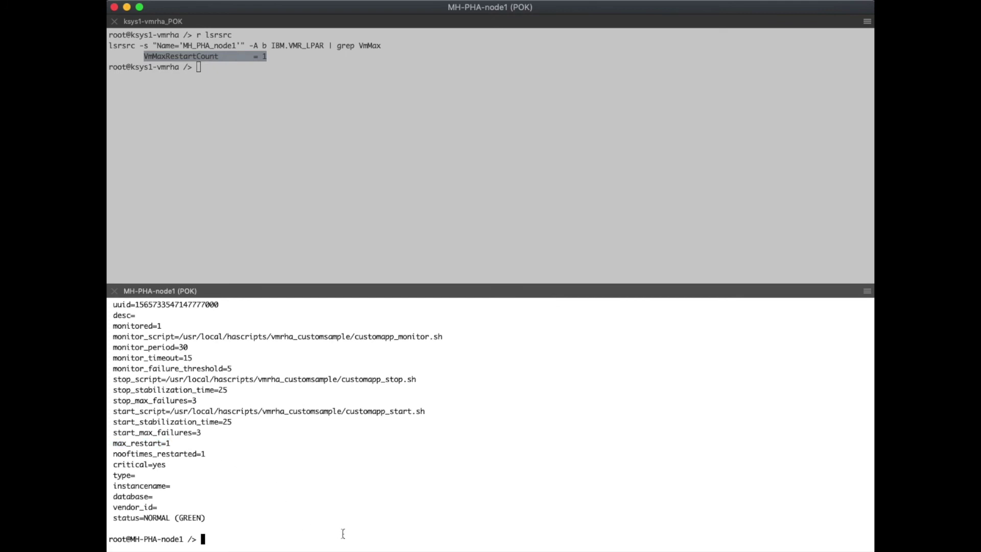
List the sys0 device attributes with "lsattr -El sys0 | grep dev" and highlight the clouddev and ghostdev entries.
type("lsrs")
key("BackSpace")
key("BackSpace")
key("BackSpace")
type("st")
key("BackSpace")
type("attr -El sys0 | grep dev")
key("Return")
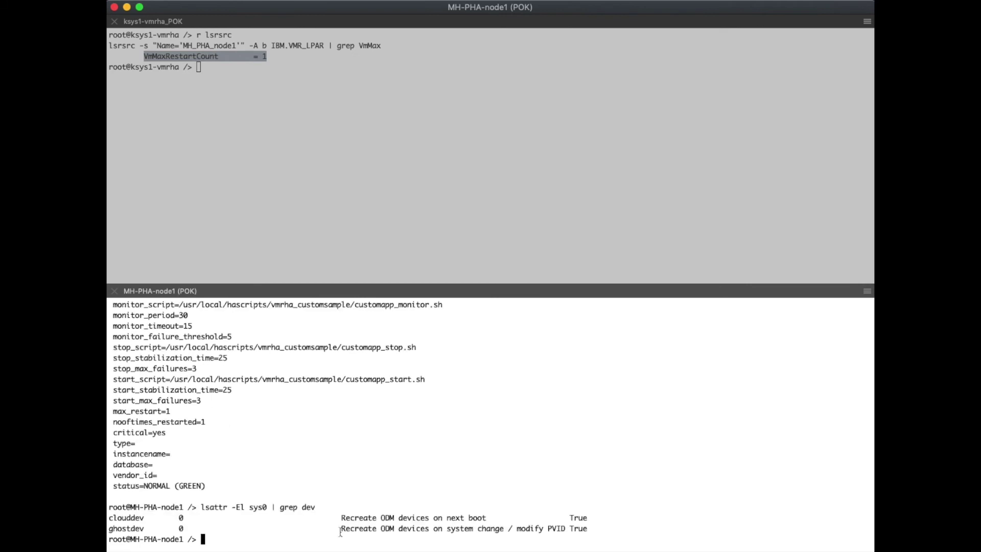
left_click_drag(109, 517, 185, 528)
left_click(185, 528)
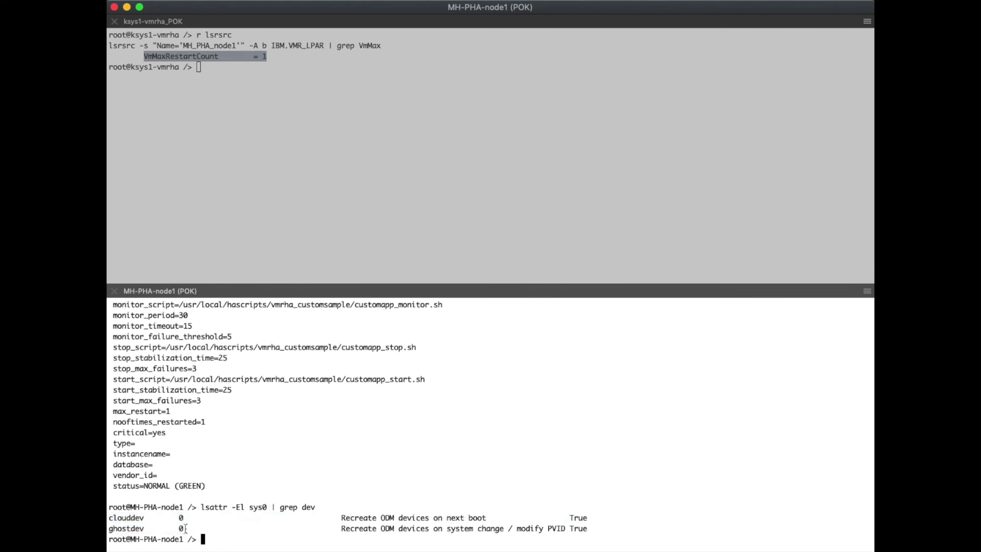